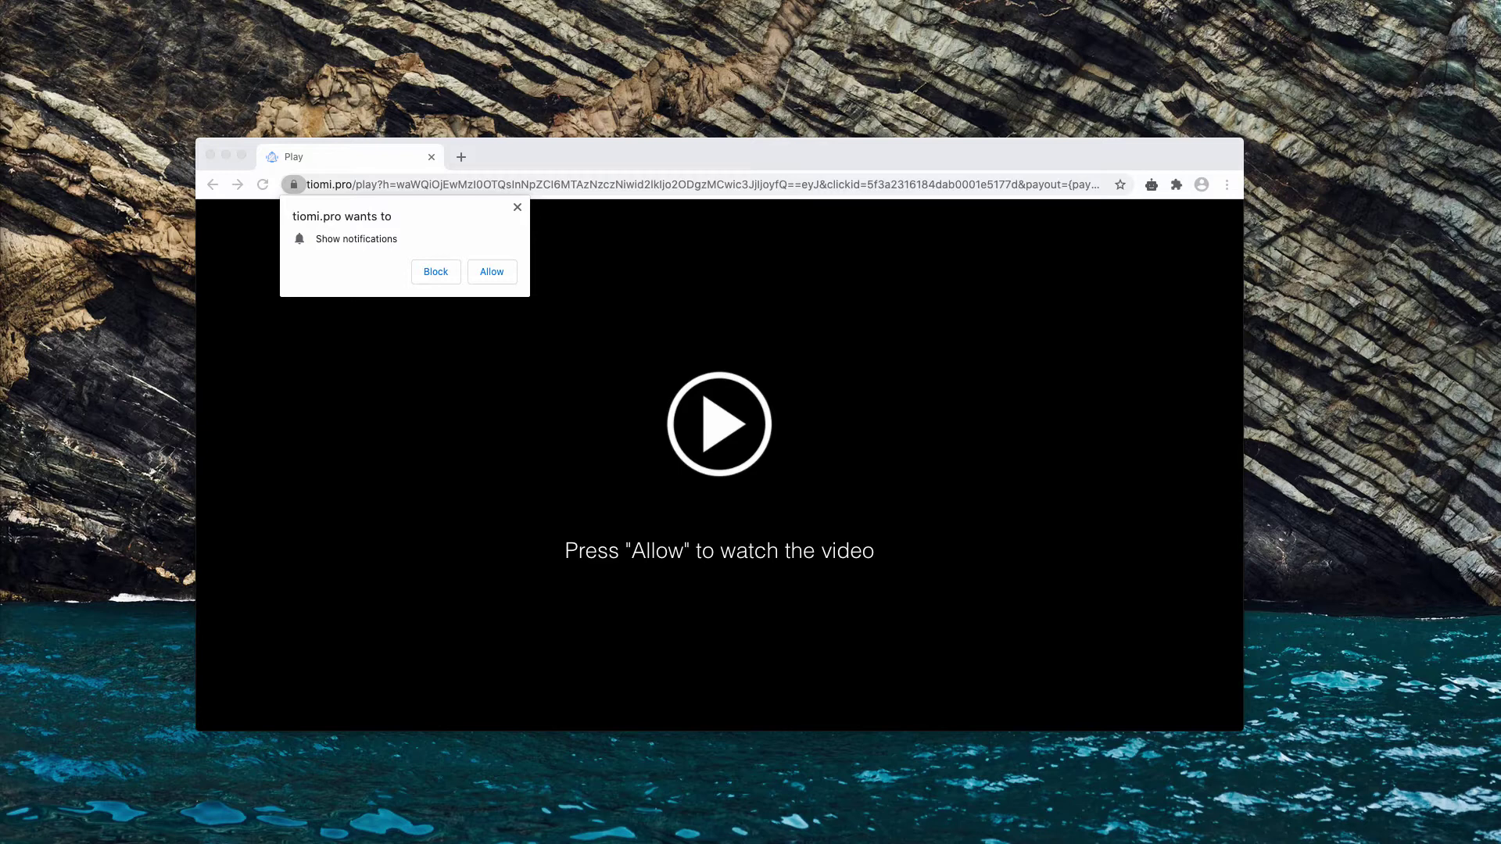
# Allow tiomi.pro to send notifications, then go to Chrome's Site Settings for Notifications.
pyautogui.click(509, 278)
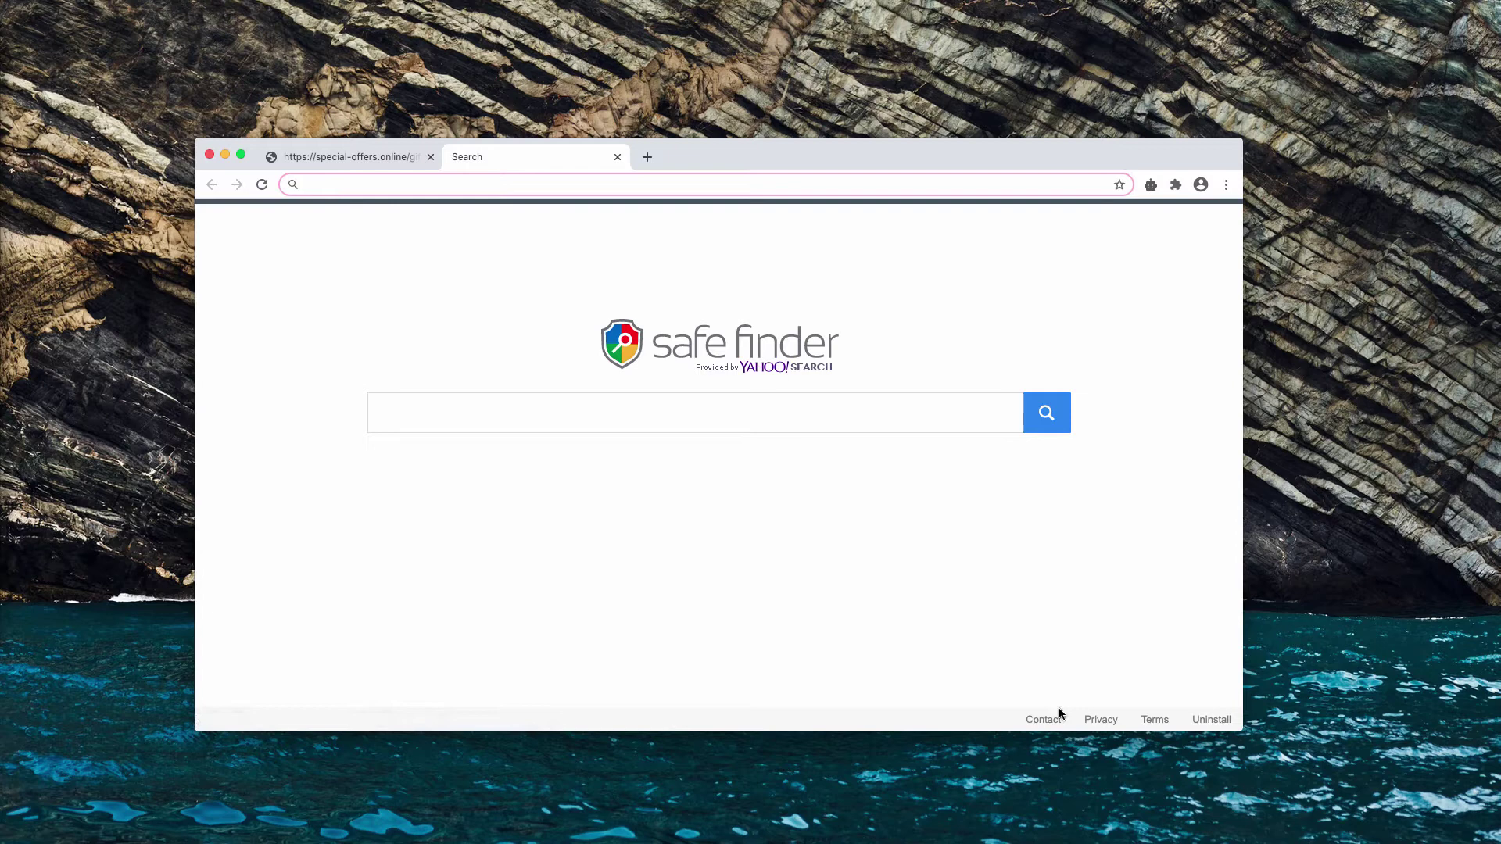
pyautogui.click(1225, 186)
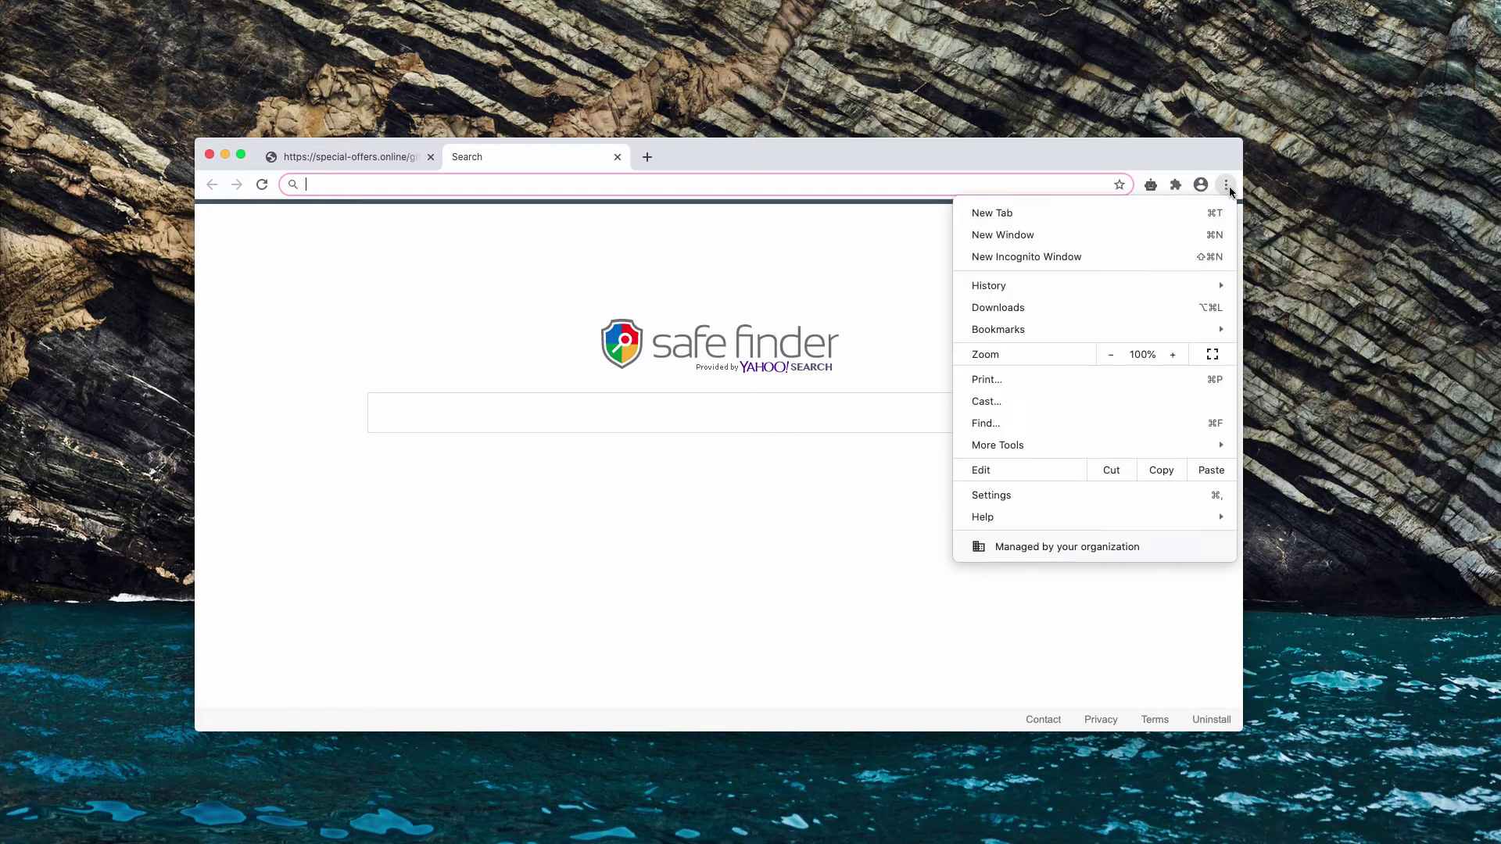
pyautogui.click(996, 495)
pyautogui.scroll(-6, 991, 489)
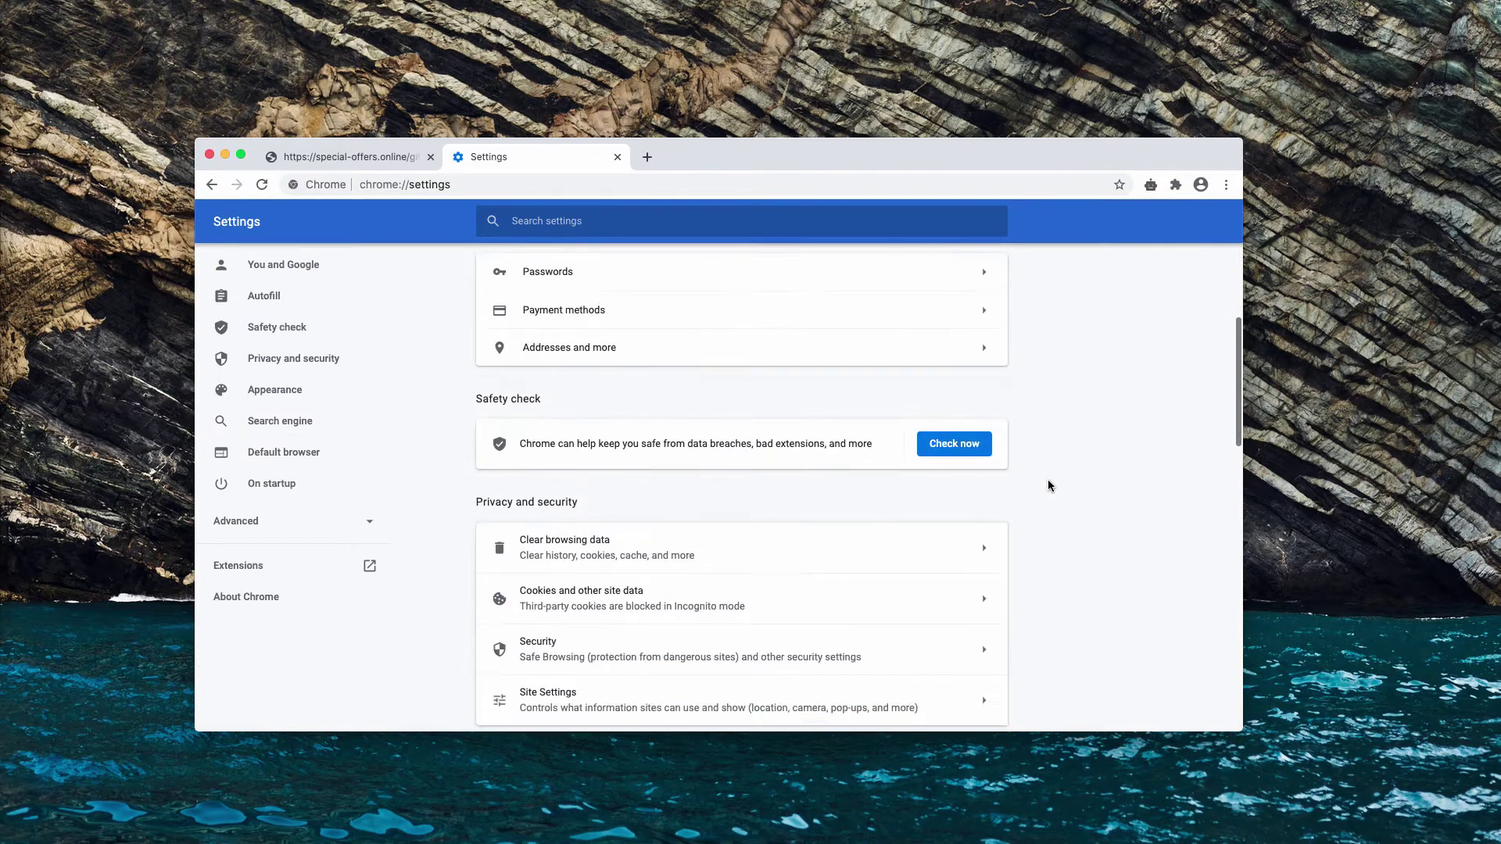
pyautogui.click(705, 480)
pyautogui.scroll(-5, 704, 476)
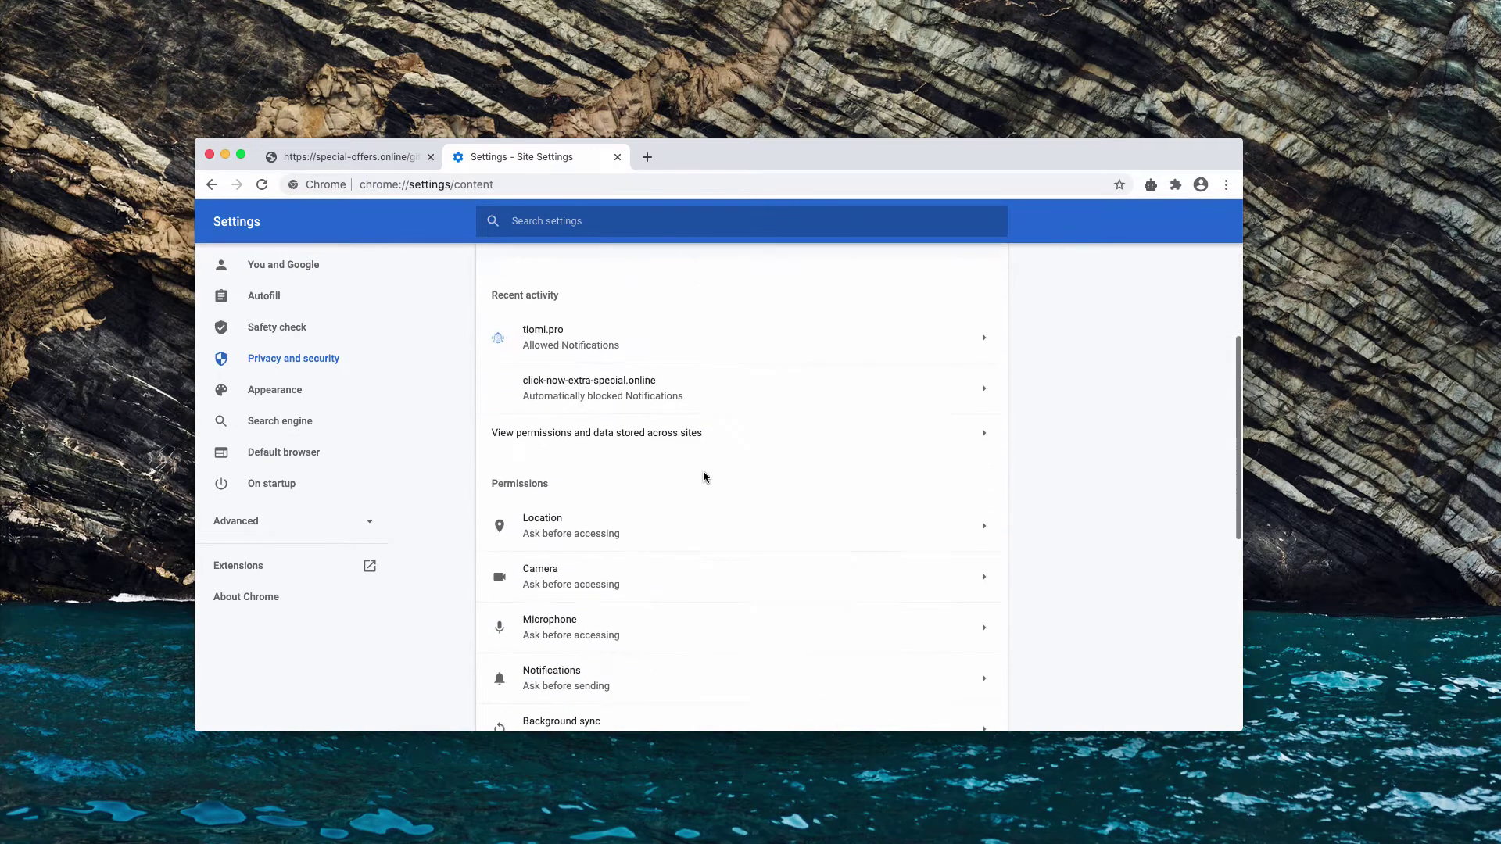
# Remove tiomi.pro from the notifications Allow list.
pyautogui.click(680, 462)
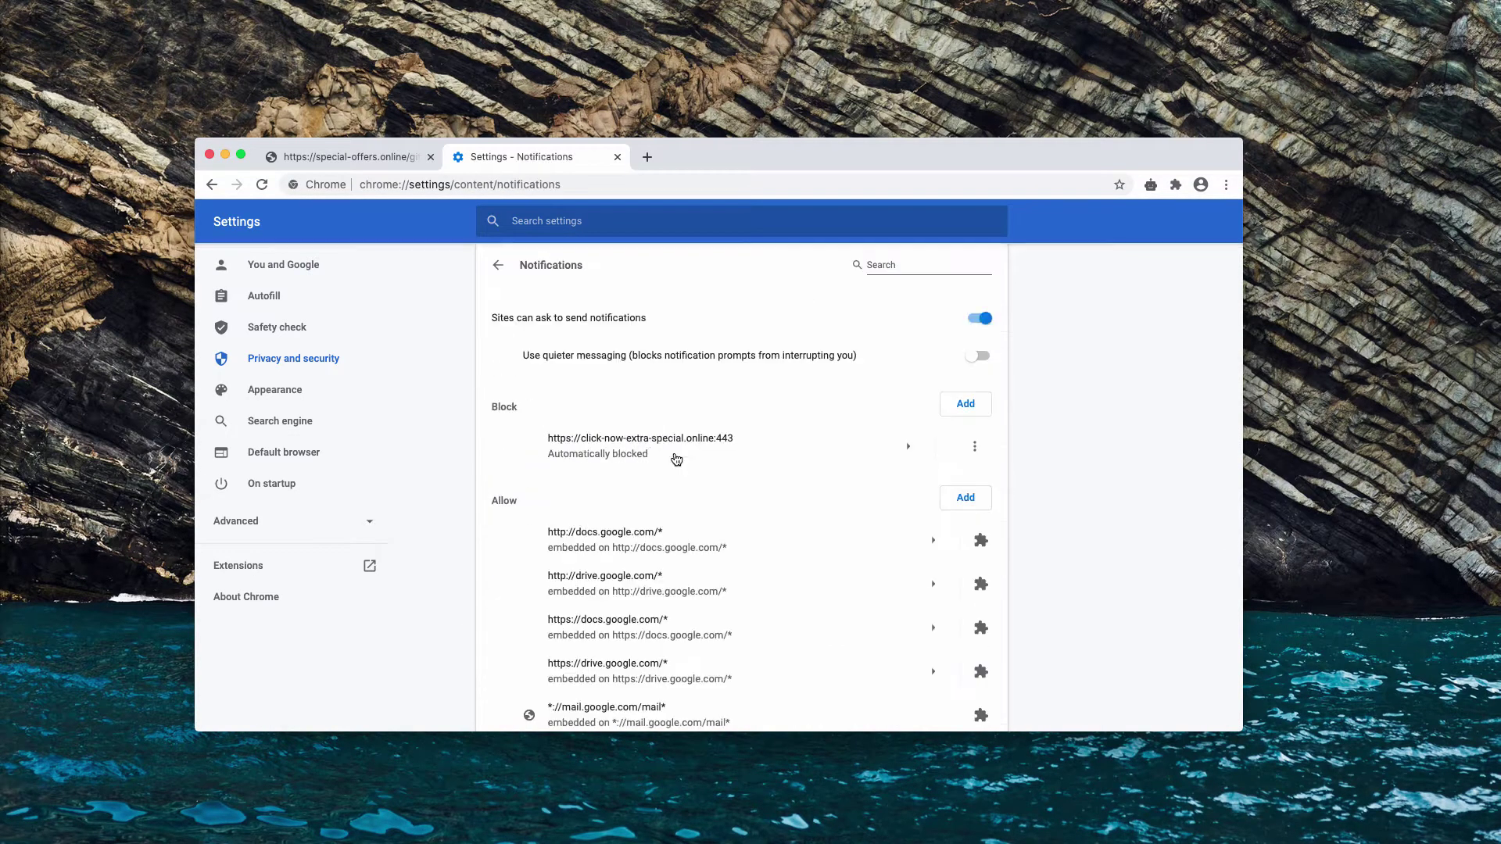
pyautogui.scroll(-2, 647, 442)
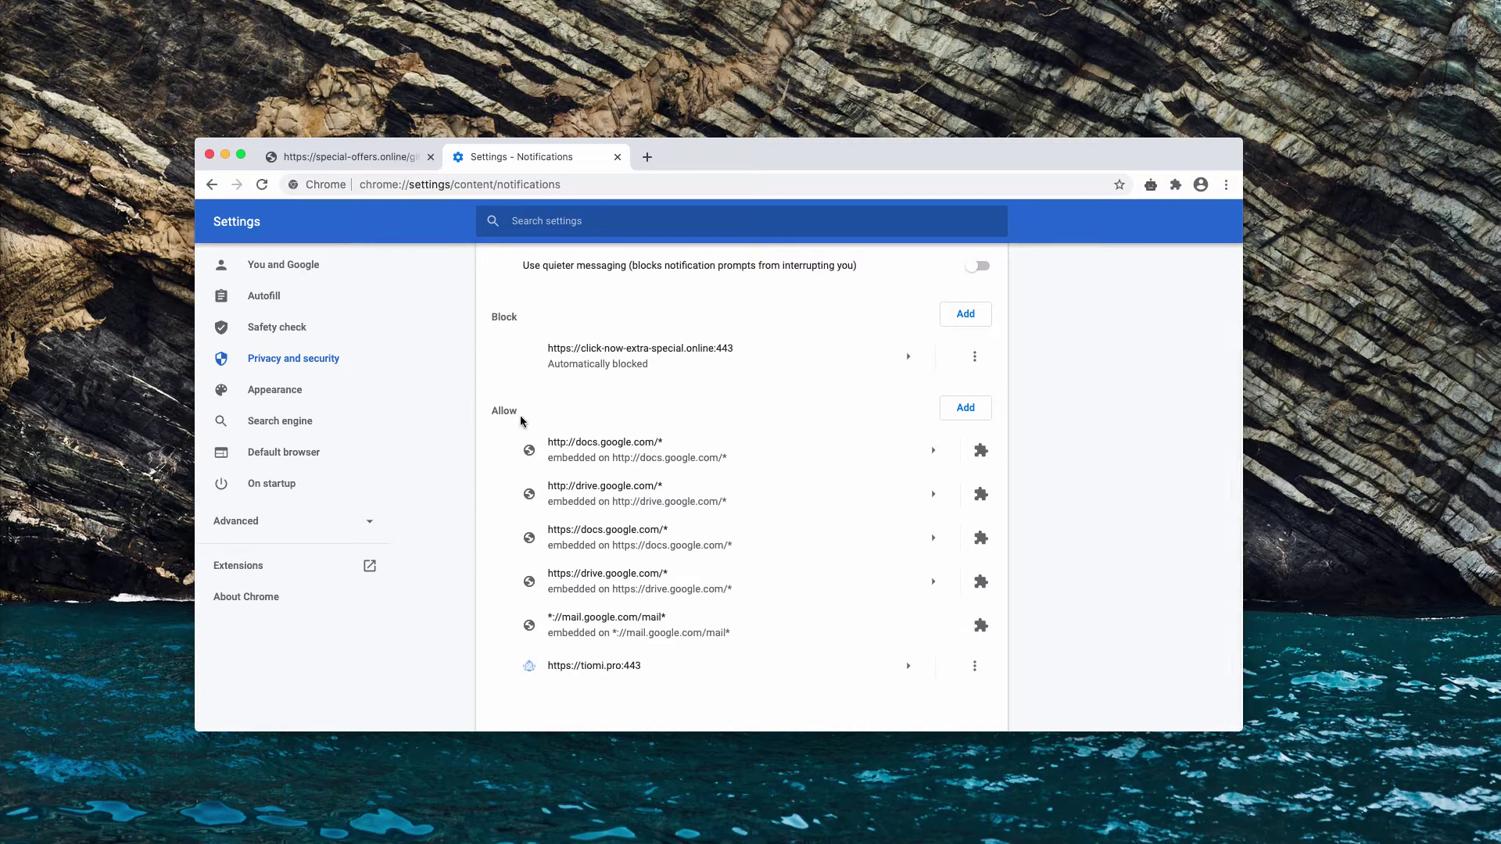
pyautogui.scroll(1, 633, 664)
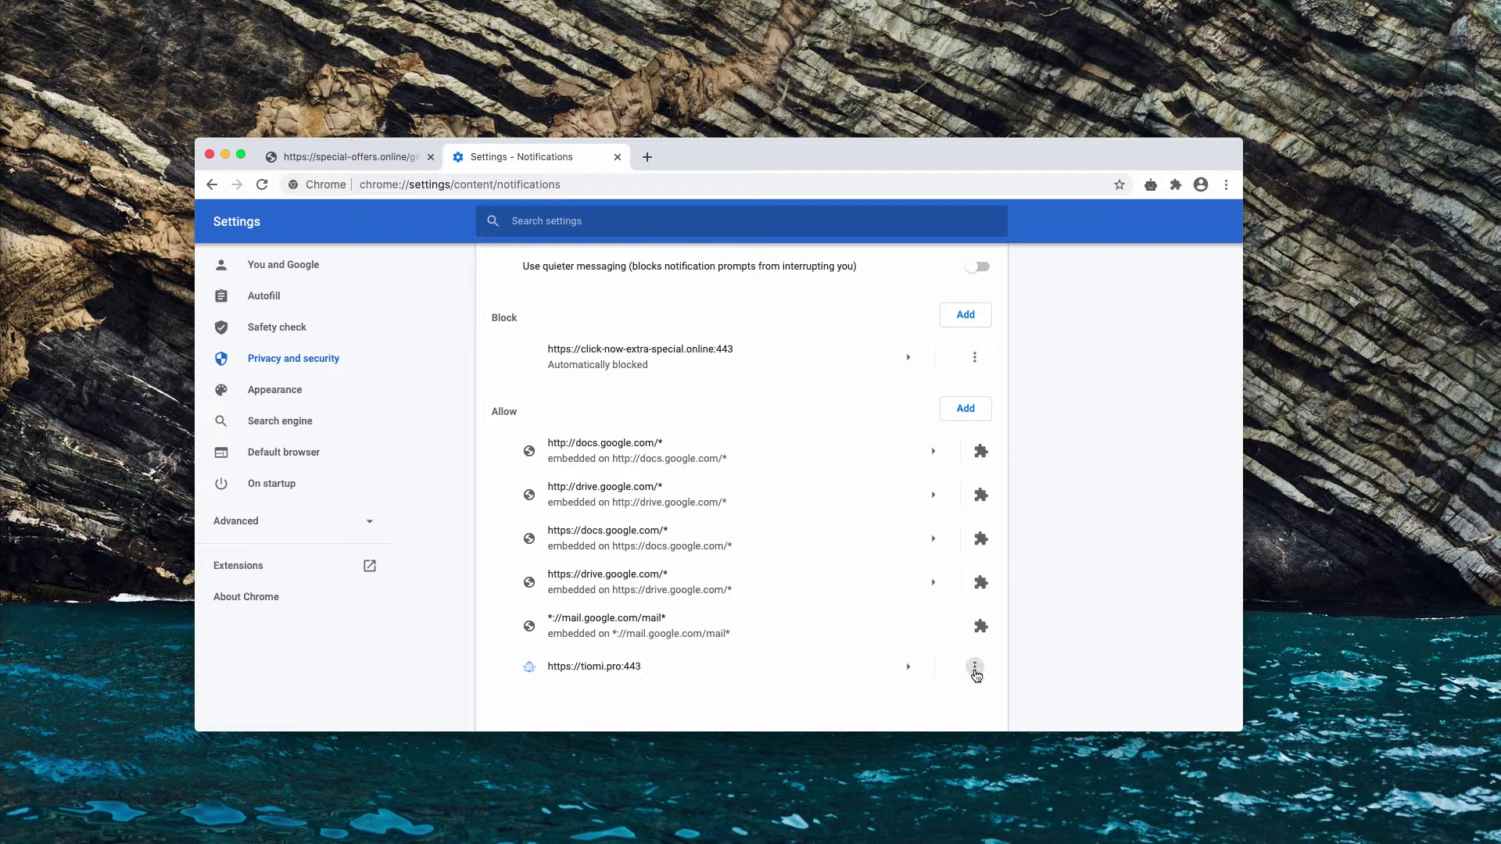
pyautogui.click(974, 666)
pyautogui.click(934, 662)
# Remove click-now-extra-special.online from the notifications Block list.
pyautogui.scroll(1, 932, 664)
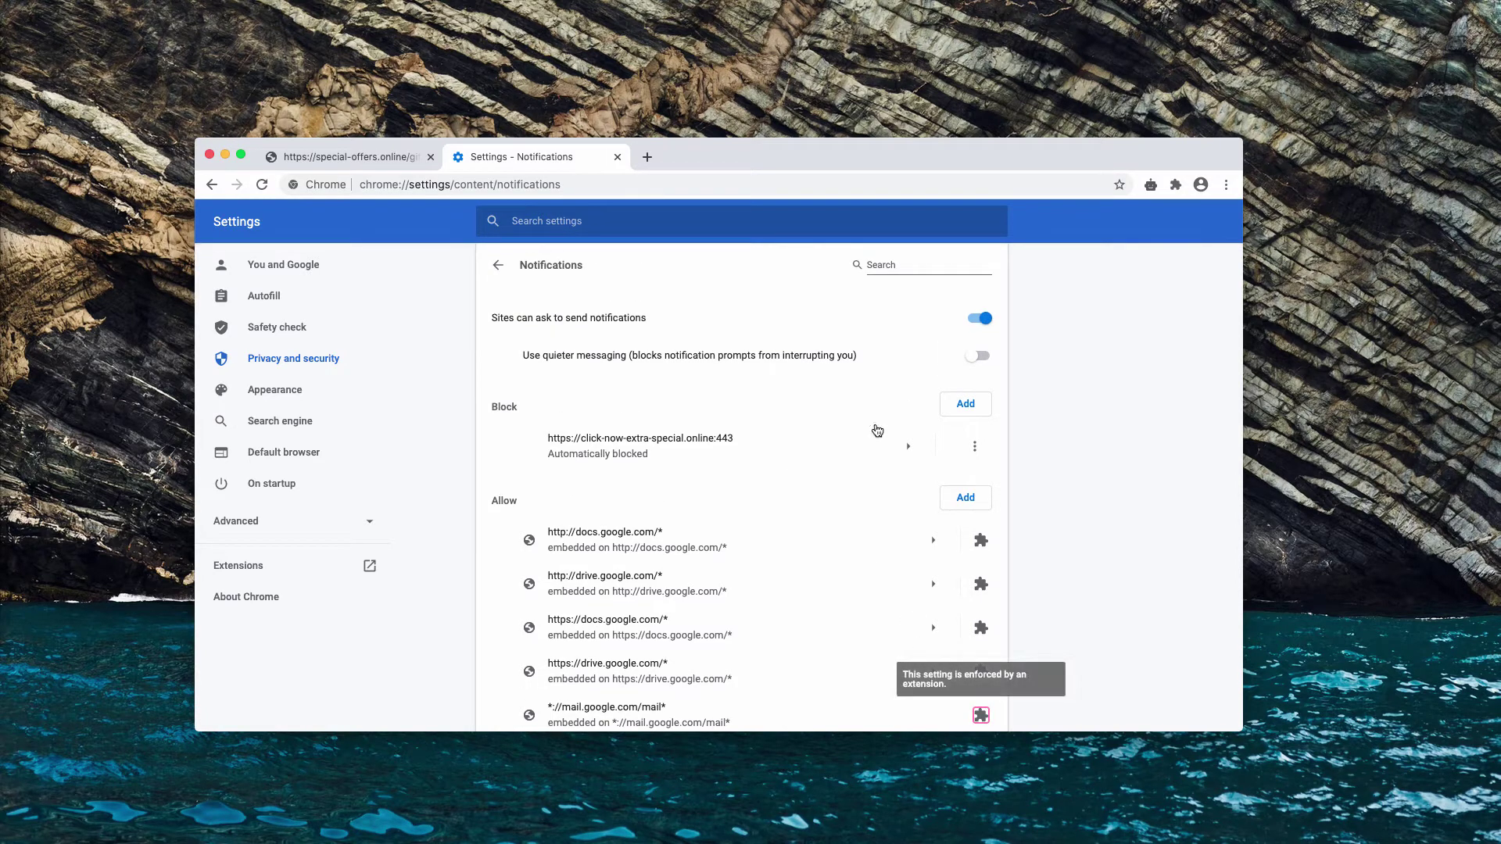
pyautogui.click(974, 447)
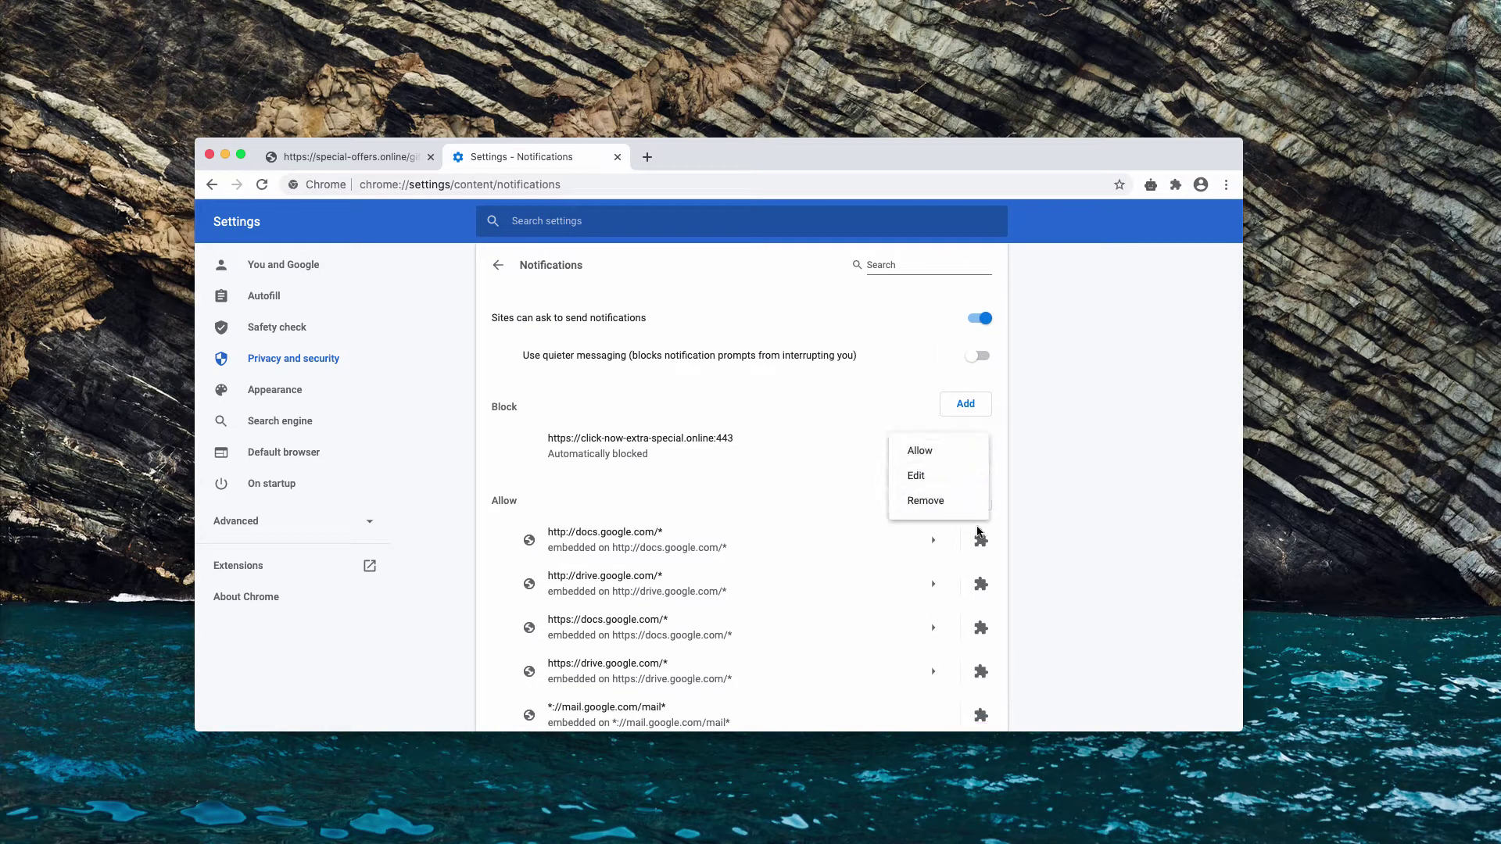
pyautogui.click(935, 504)
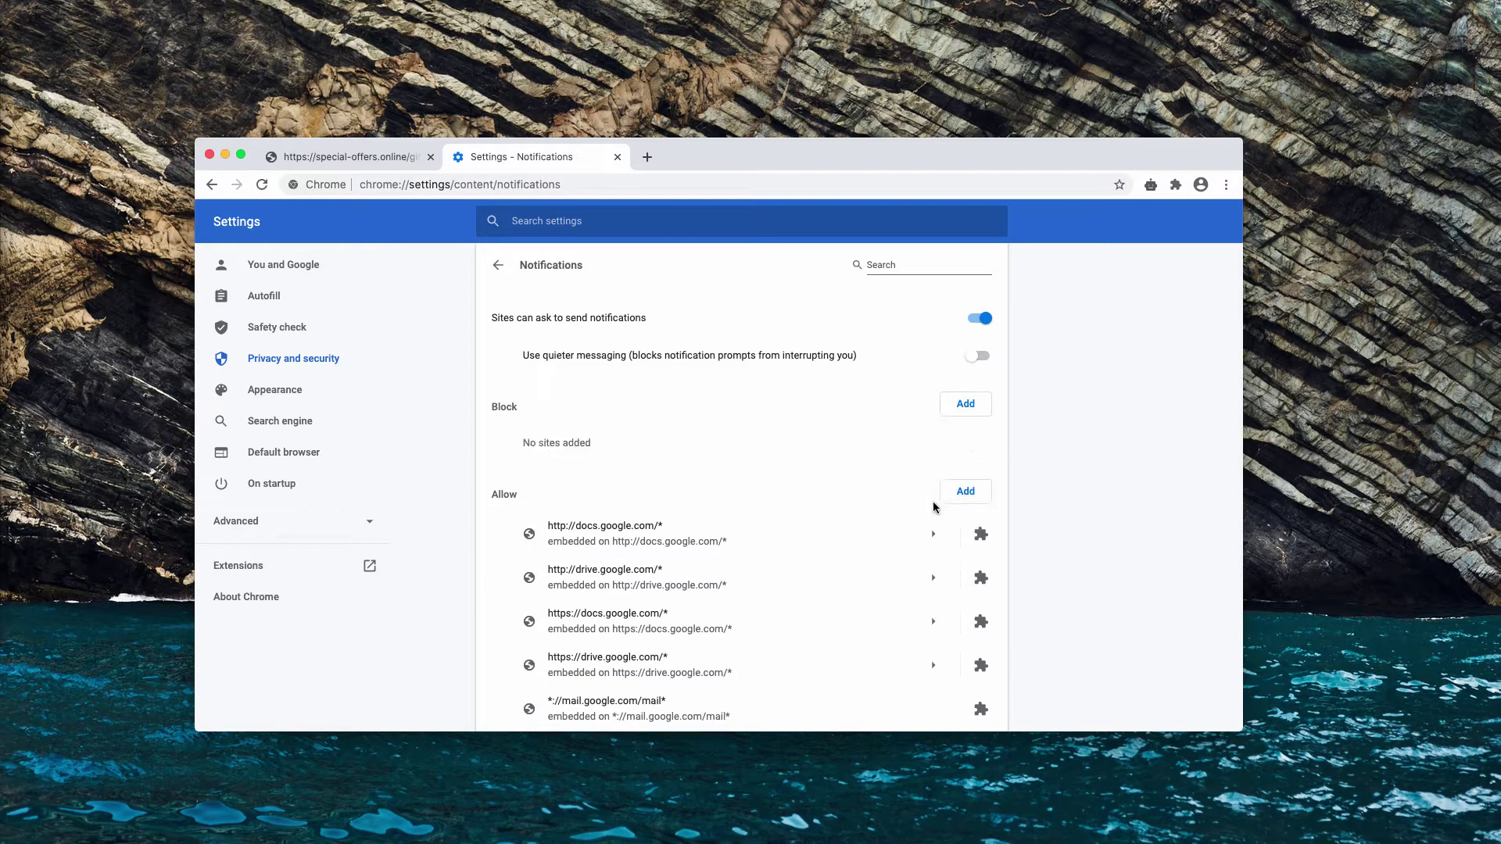
pyautogui.click(579, 185)
# Load combocleaner.com in Chrome and close the special-offers tab.
pyautogui.write('combocleaner.com')
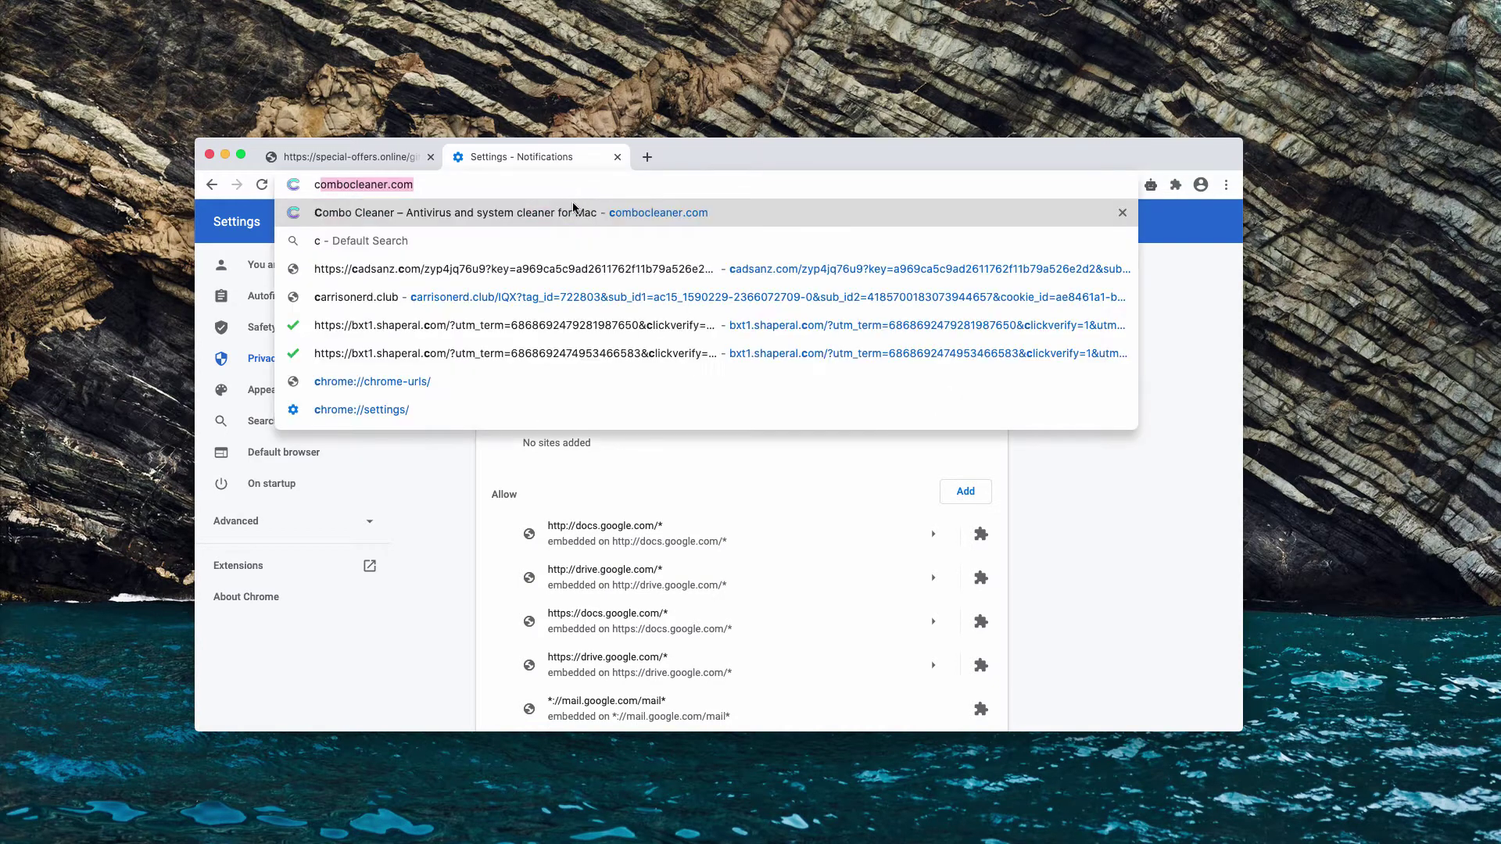
pyautogui.press('Return')
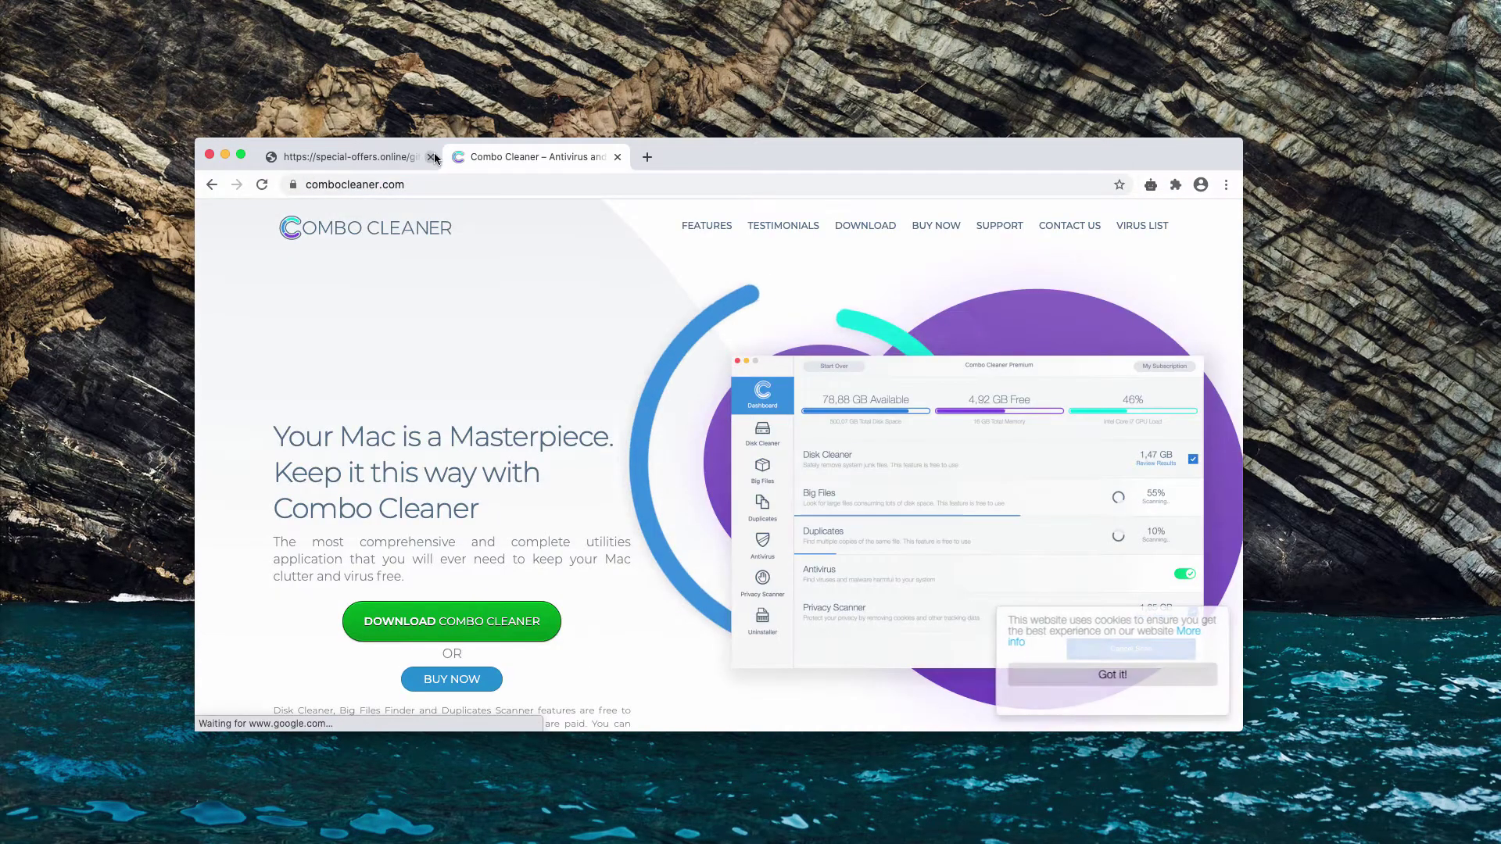
pyautogui.click(431, 157)
pyautogui.click(412, 179)
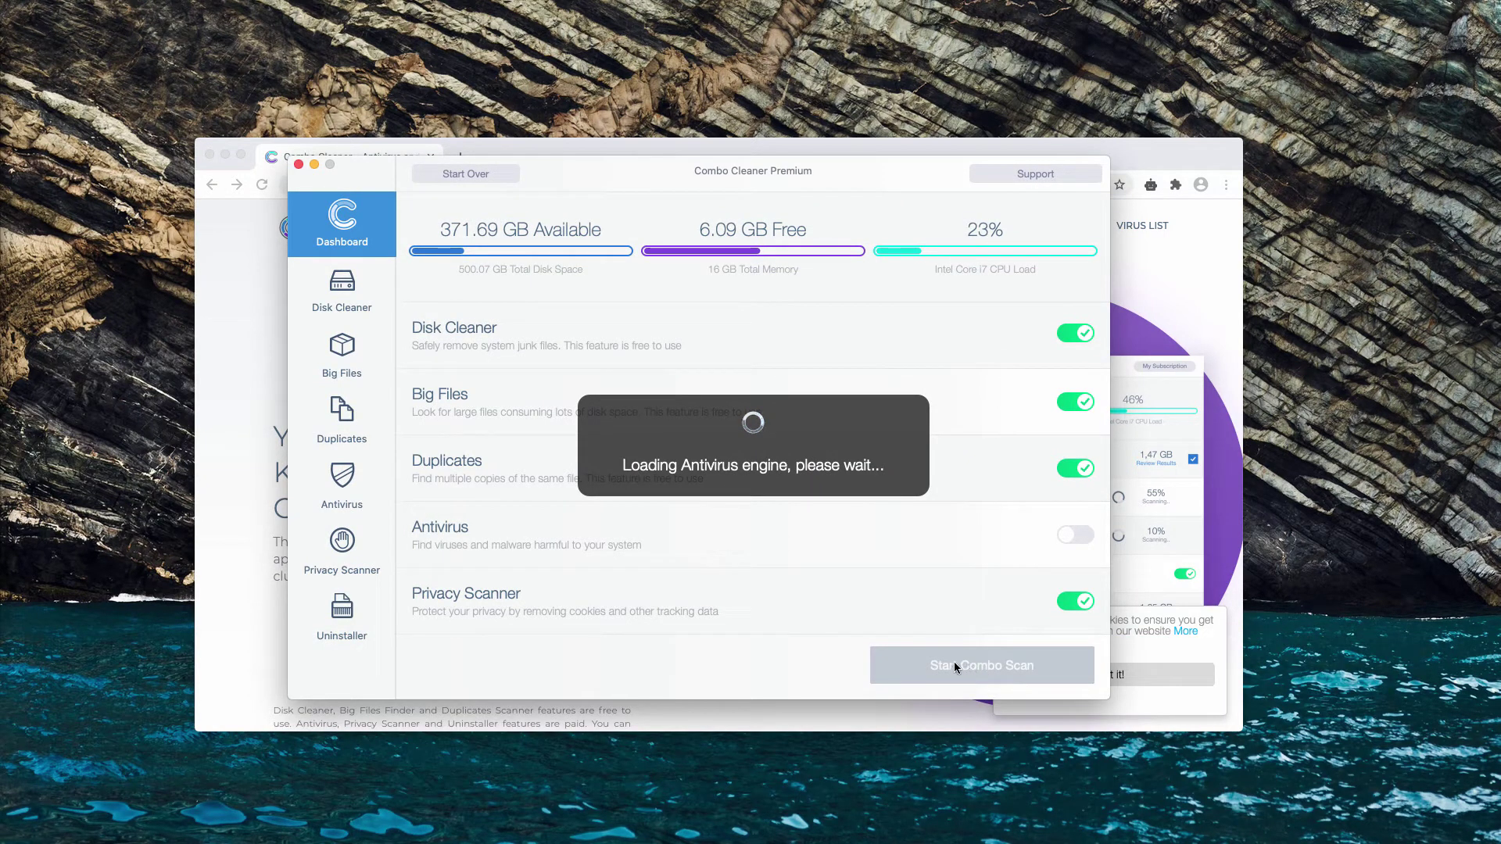
# Run a Combo Scan of the Mac in Combo Cleaner.
pyautogui.click(964, 670)
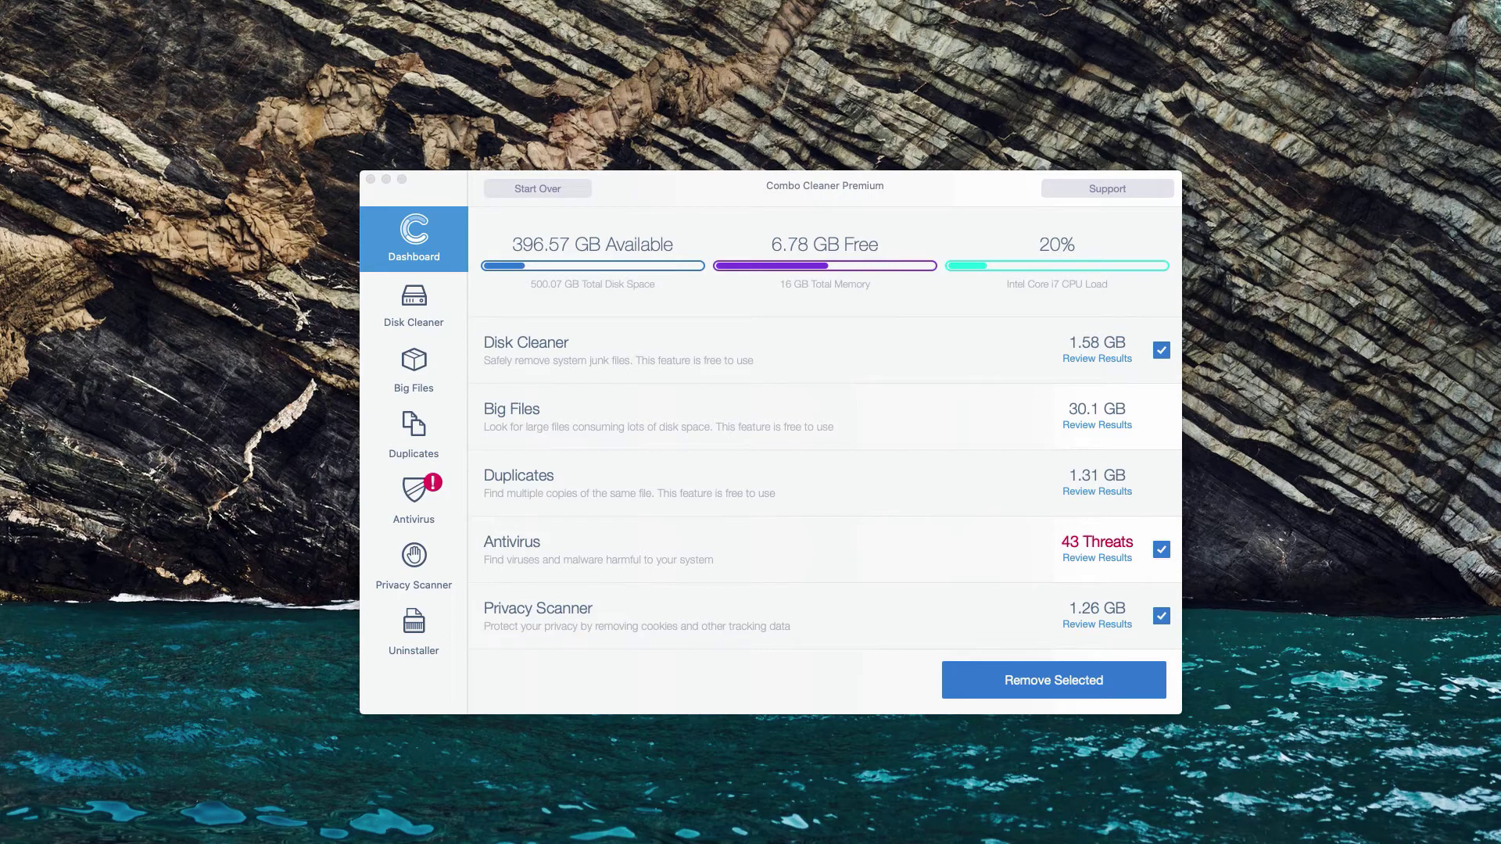
# Review the 43 antivirus threats, leave install (9).zip unmarked, and reveal it in Downloads.
pyautogui.click(861, 186)
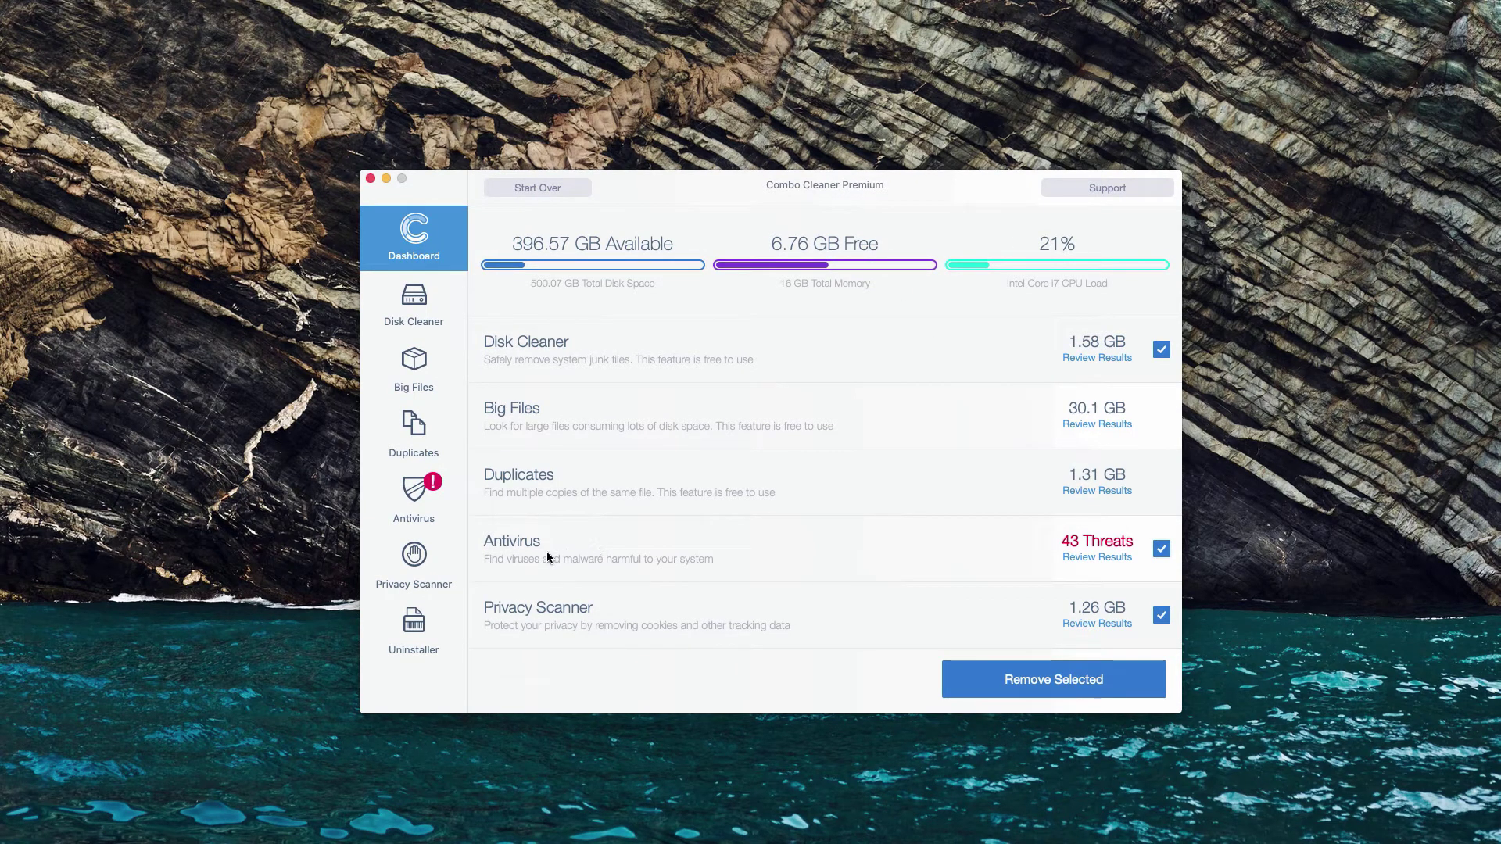
pyautogui.click(1090, 558)
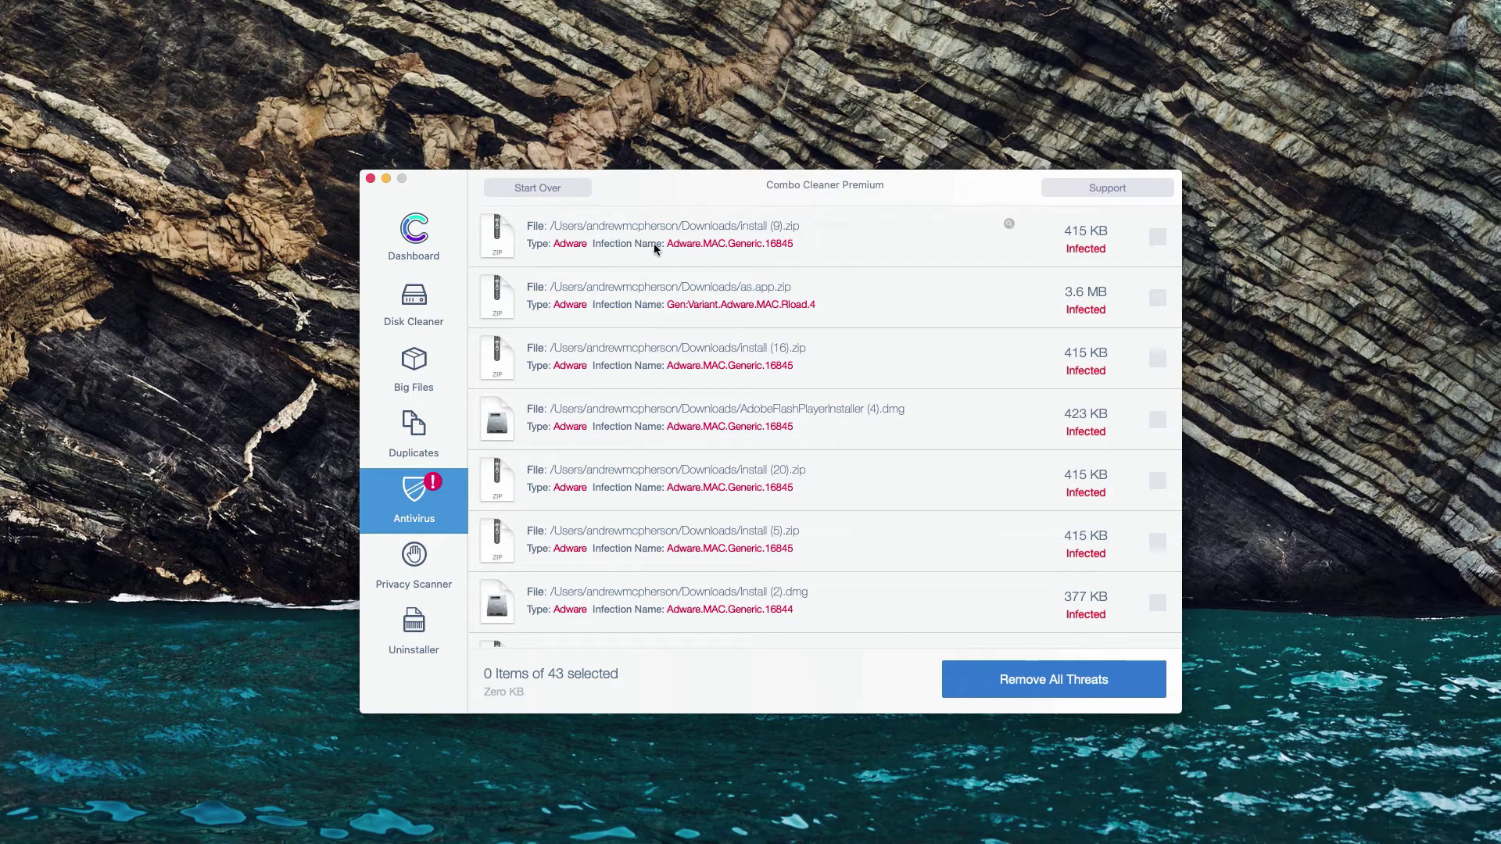
pyautogui.click(695, 247)
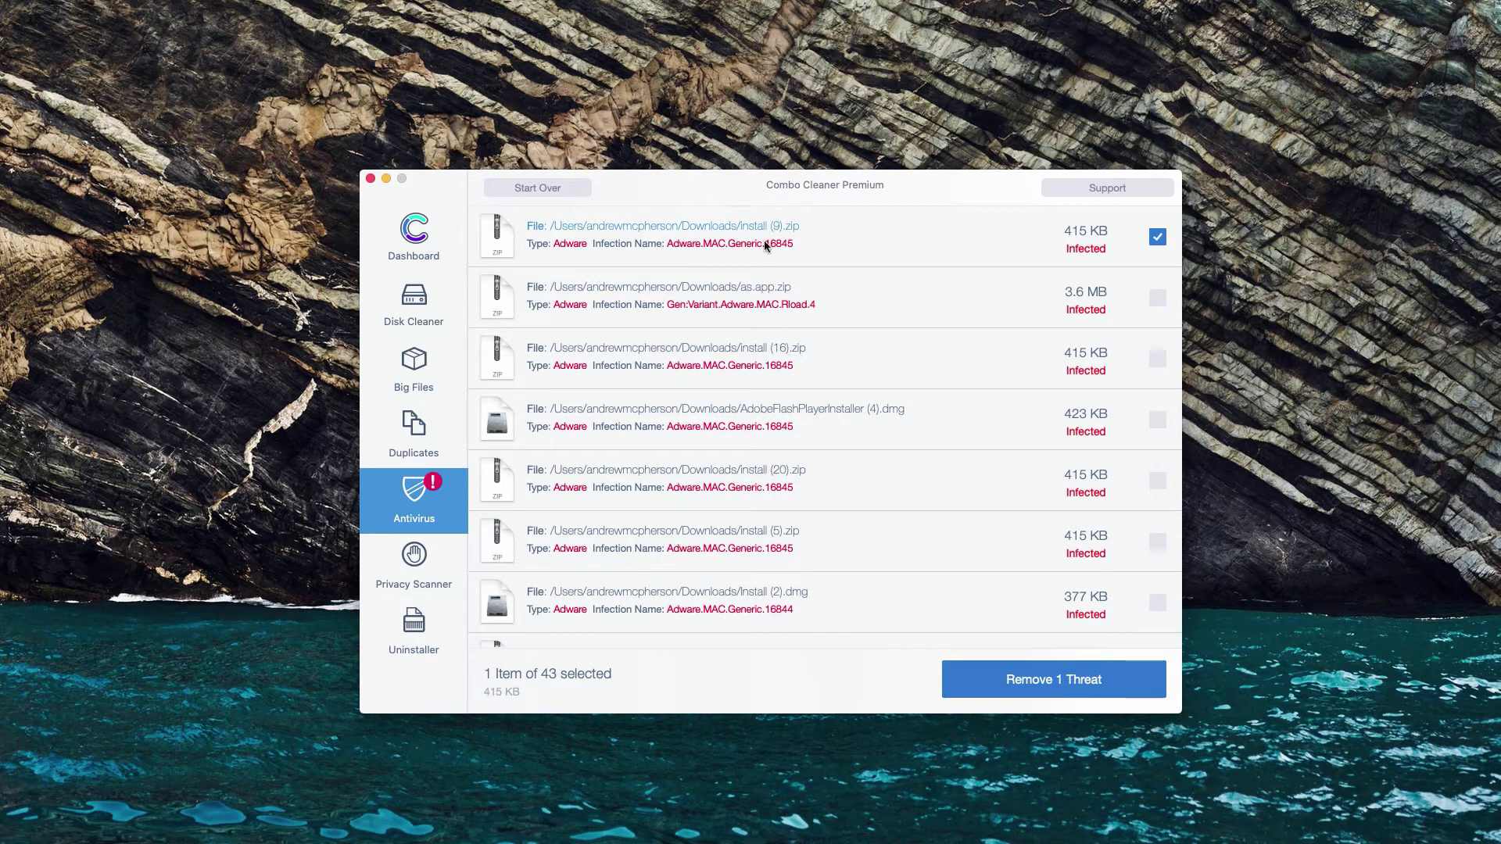
pyautogui.click(903, 238)
pyautogui.click(899, 245)
pyautogui.click(887, 237)
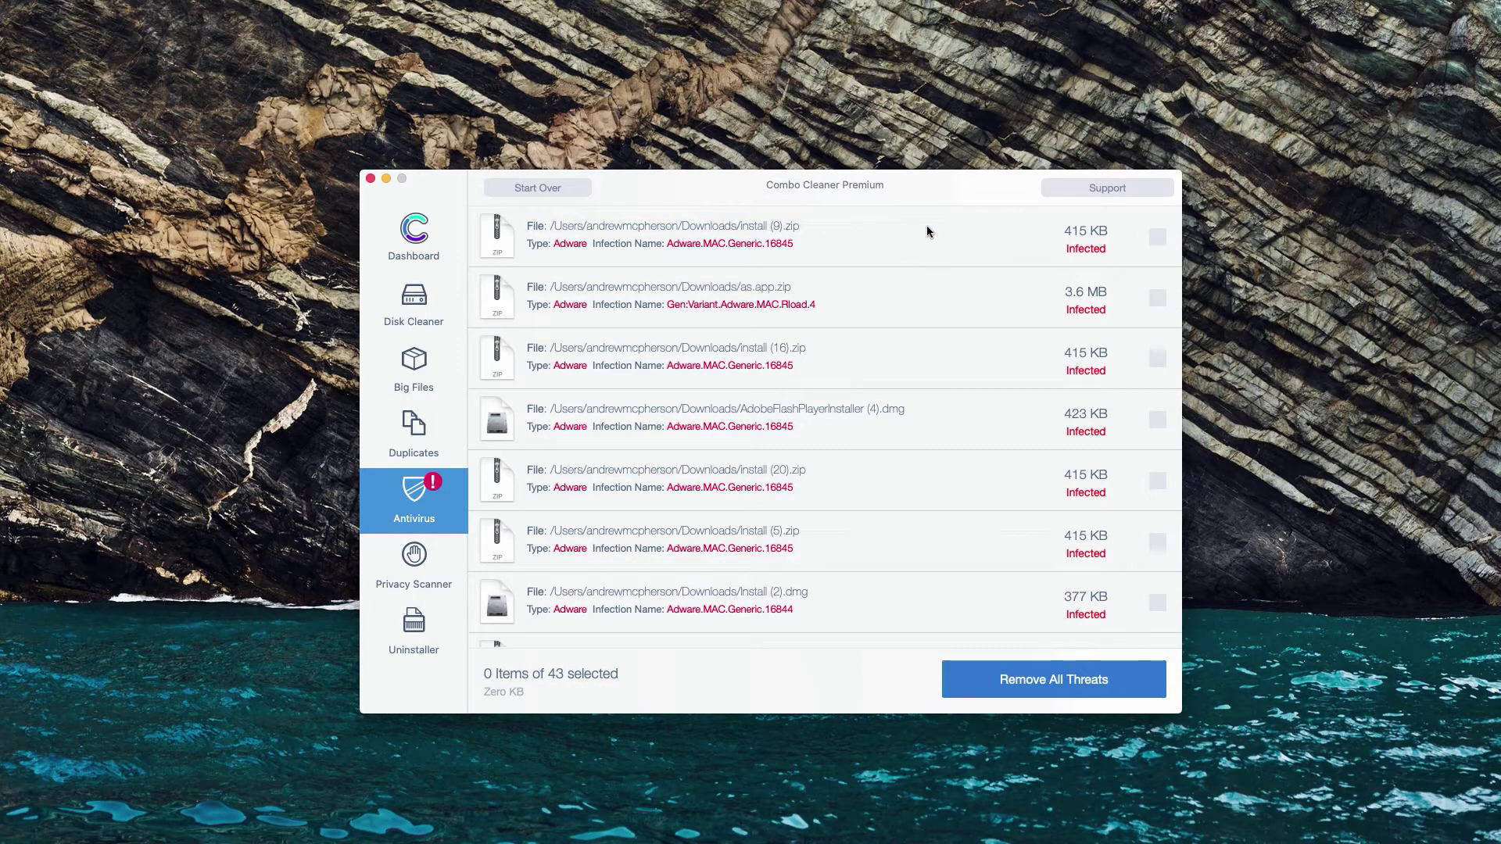
pyautogui.click(744, 227)
pyautogui.click(744, 228)
pyautogui.click(1009, 225)
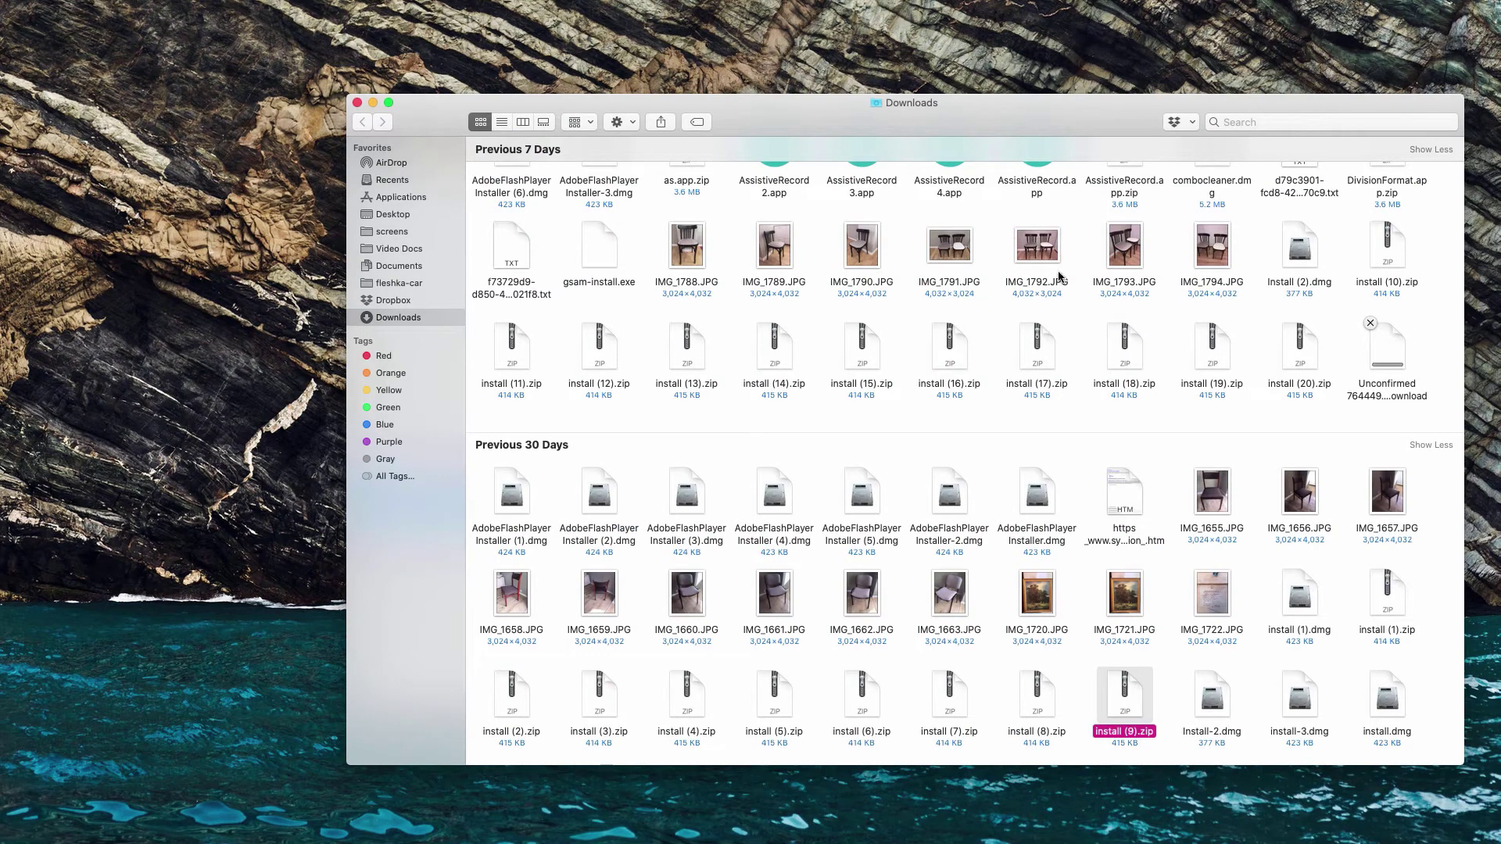
# Move install (9).zip to the Trash and close the Downloads window.
pyautogui.rightClick(1122, 698)
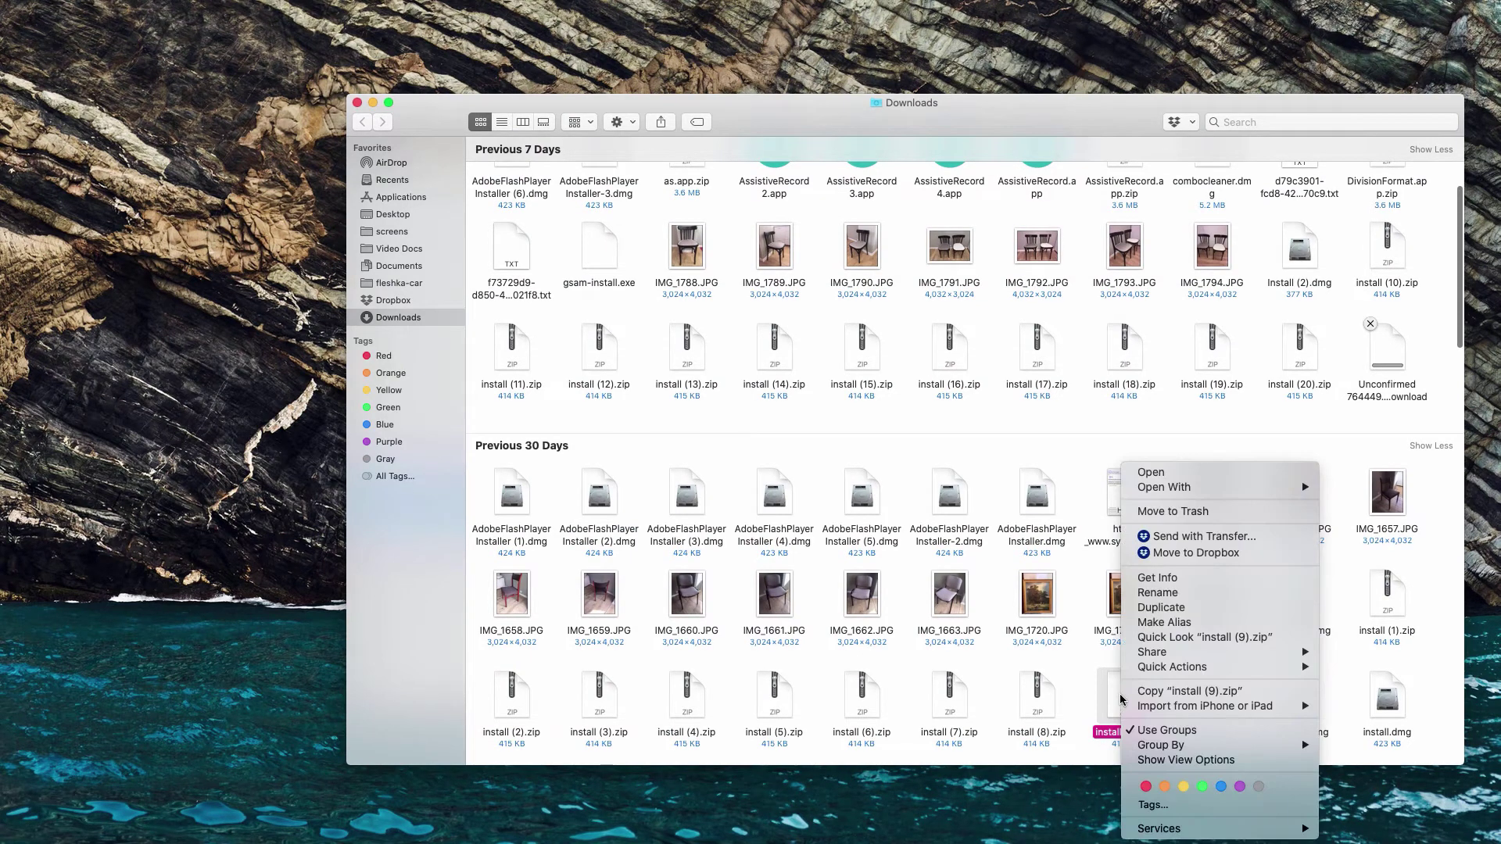
pyautogui.click(1161, 512)
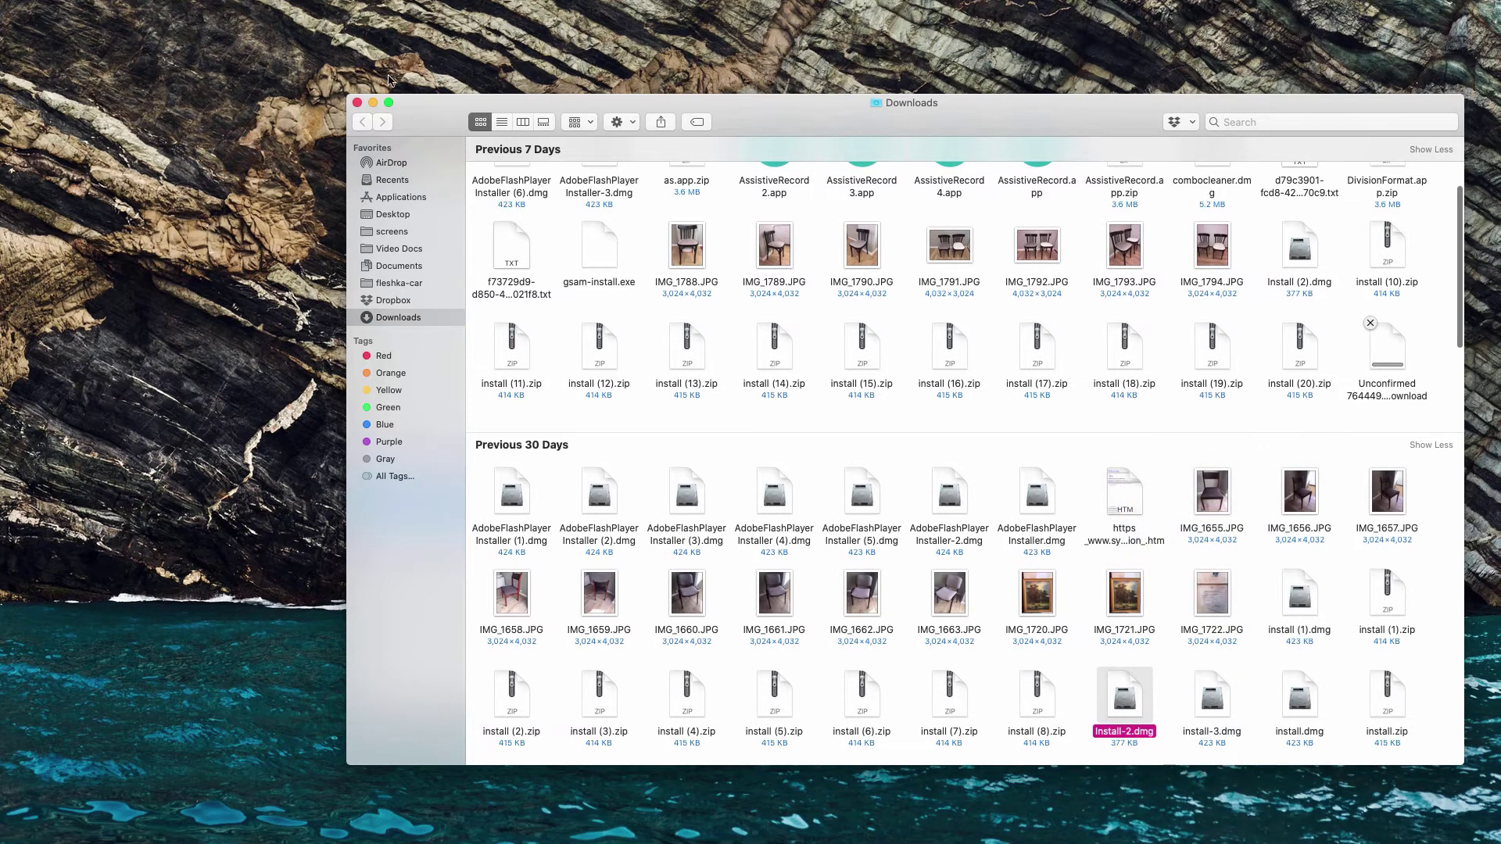
pyautogui.click(356, 102)
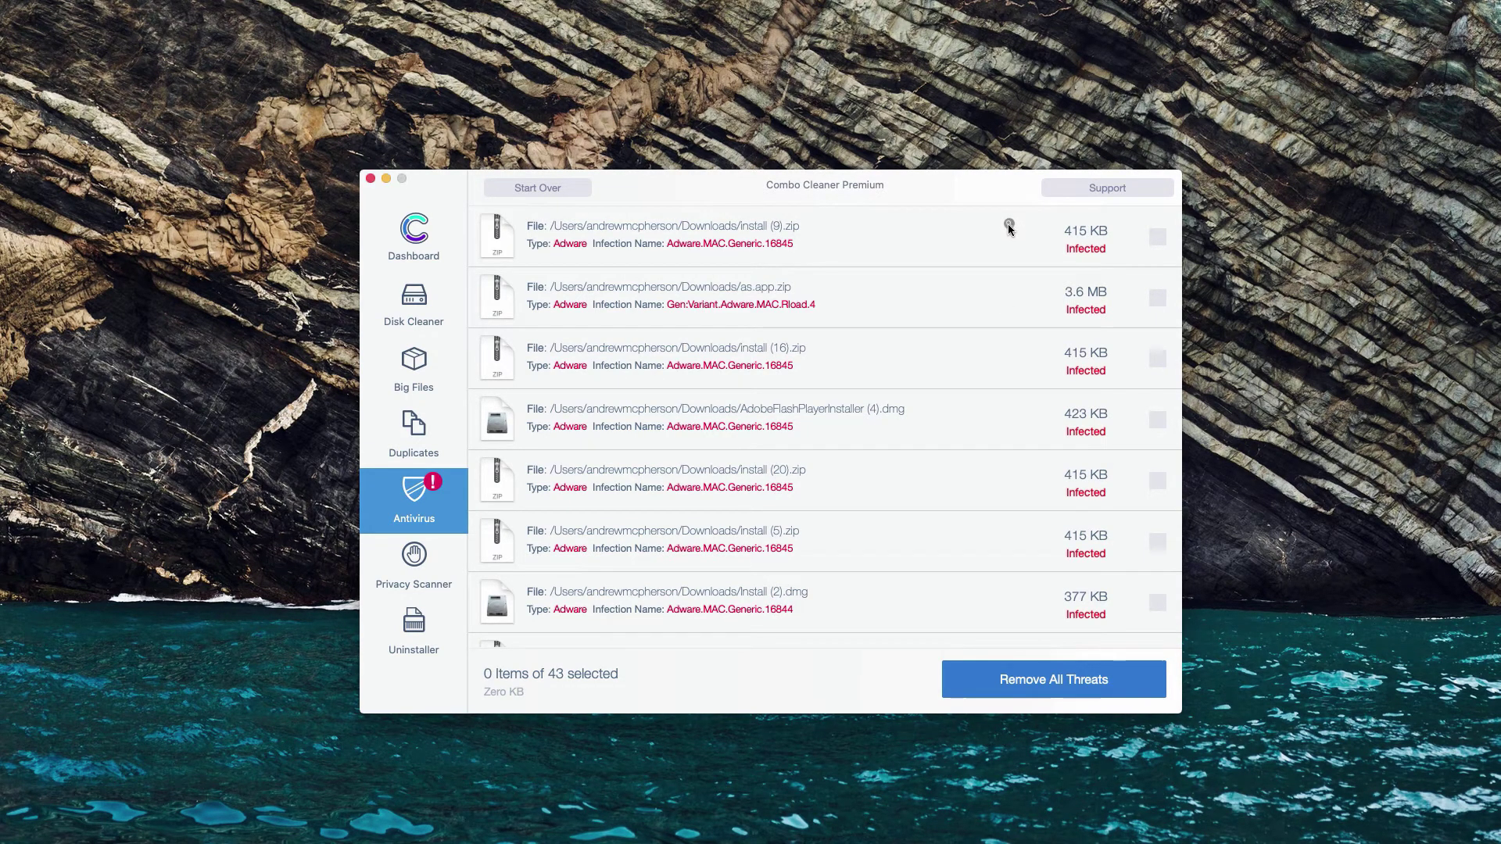
# Reveal as.app.zip in Downloads, move it to the Trash, and return to Combo Cleaner.
pyautogui.click(1010, 287)
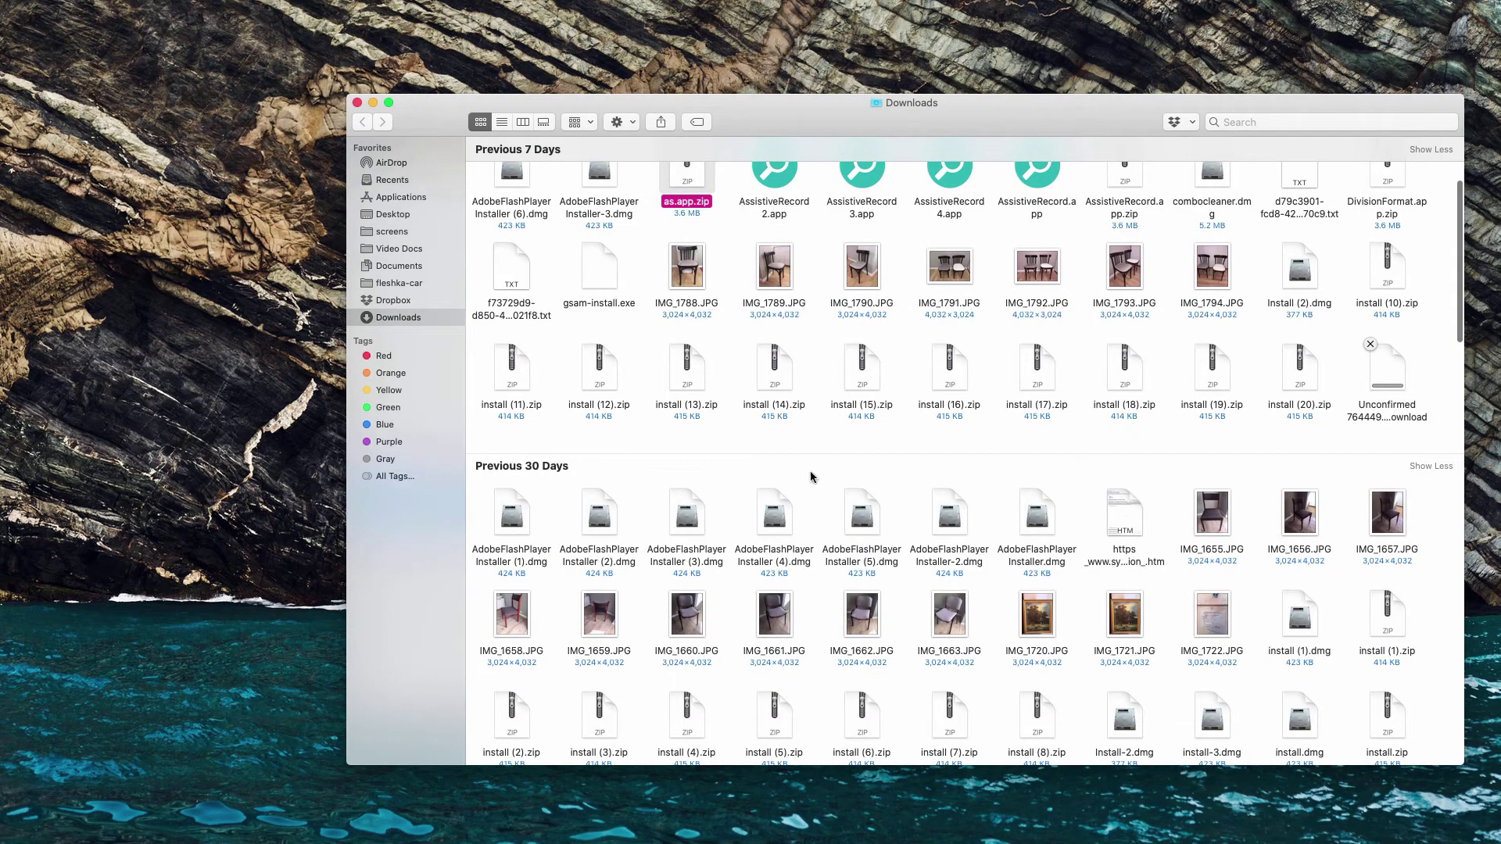
pyautogui.scroll(-2, 862, 483)
pyautogui.scroll(4, 863, 483)
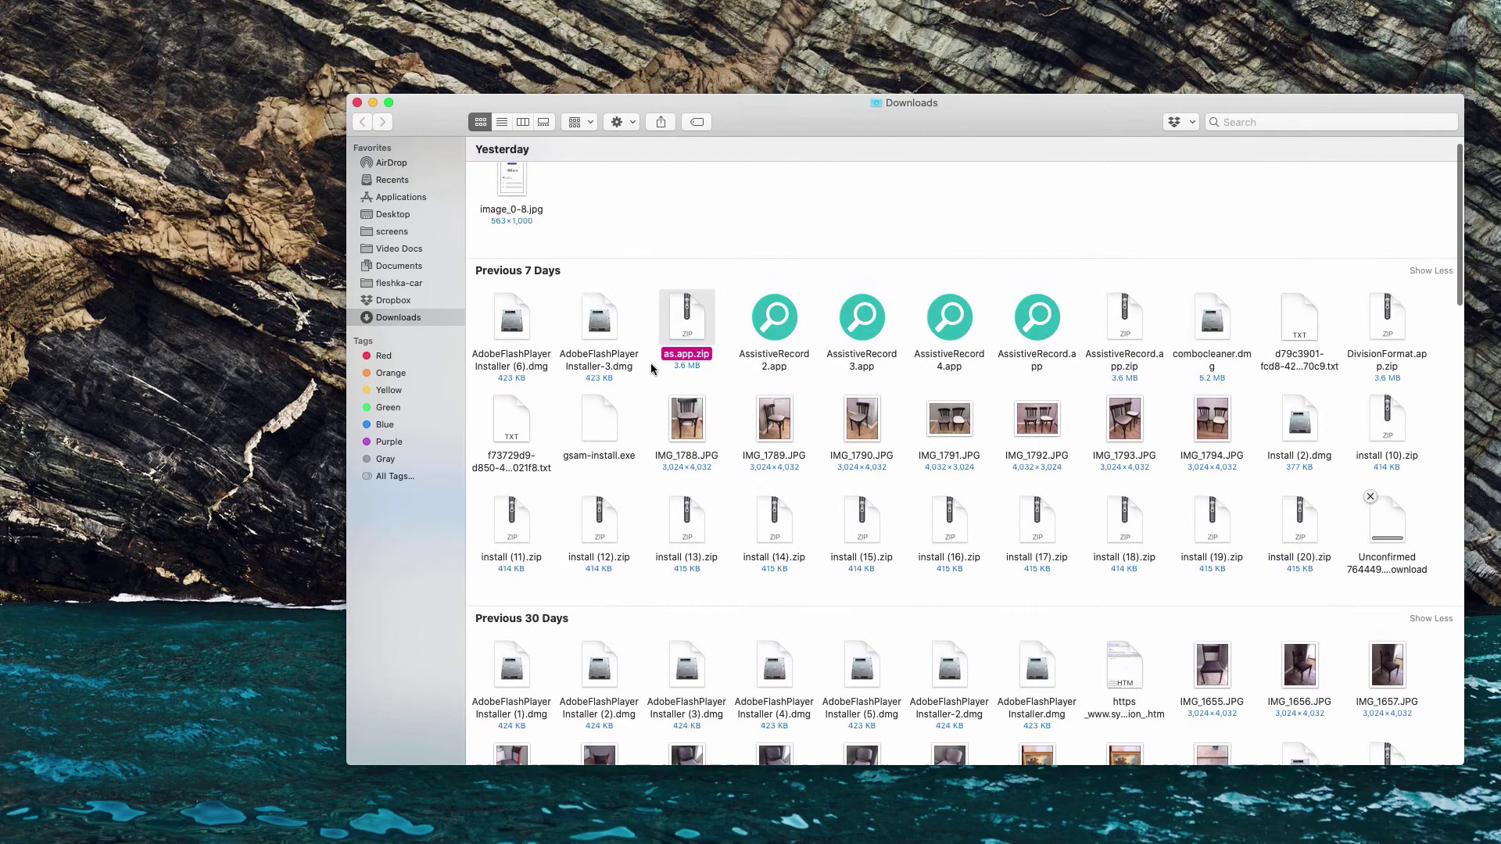
pyautogui.rightClick(698, 329)
pyautogui.click(749, 376)
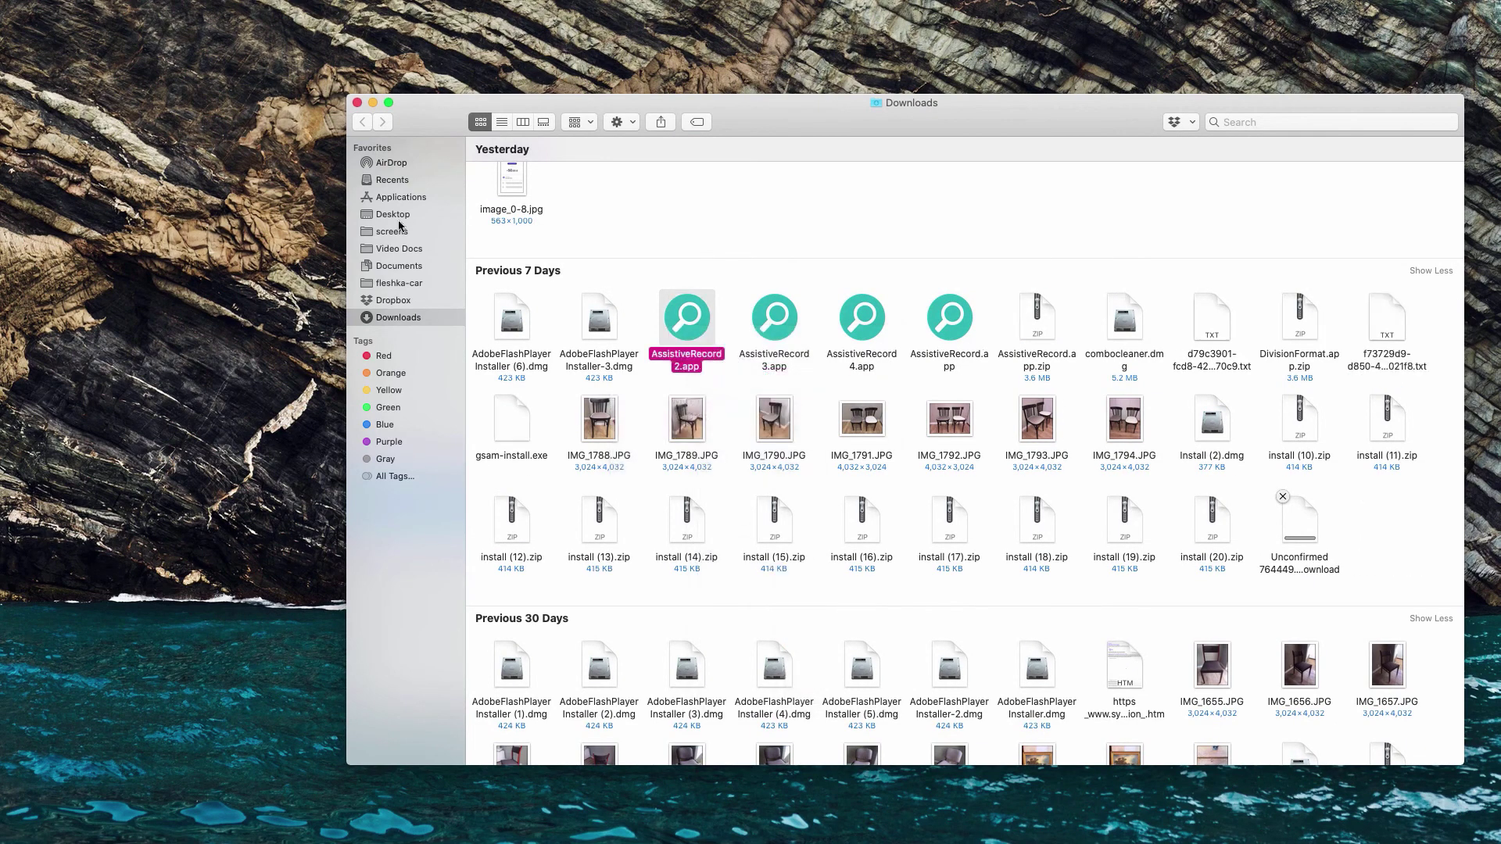
pyautogui.click(357, 103)
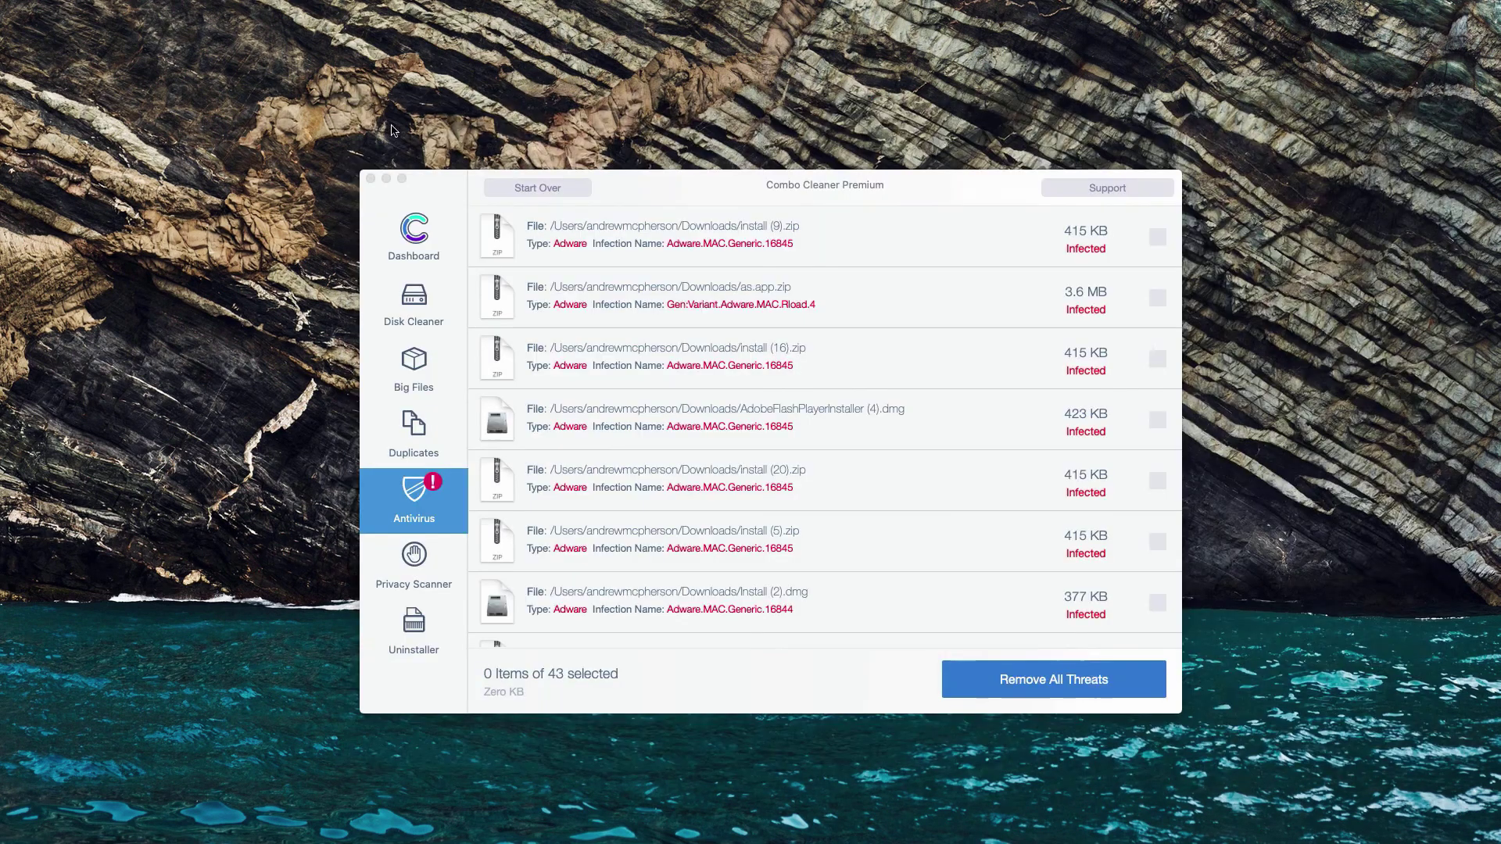
pyautogui.click(852, 183)
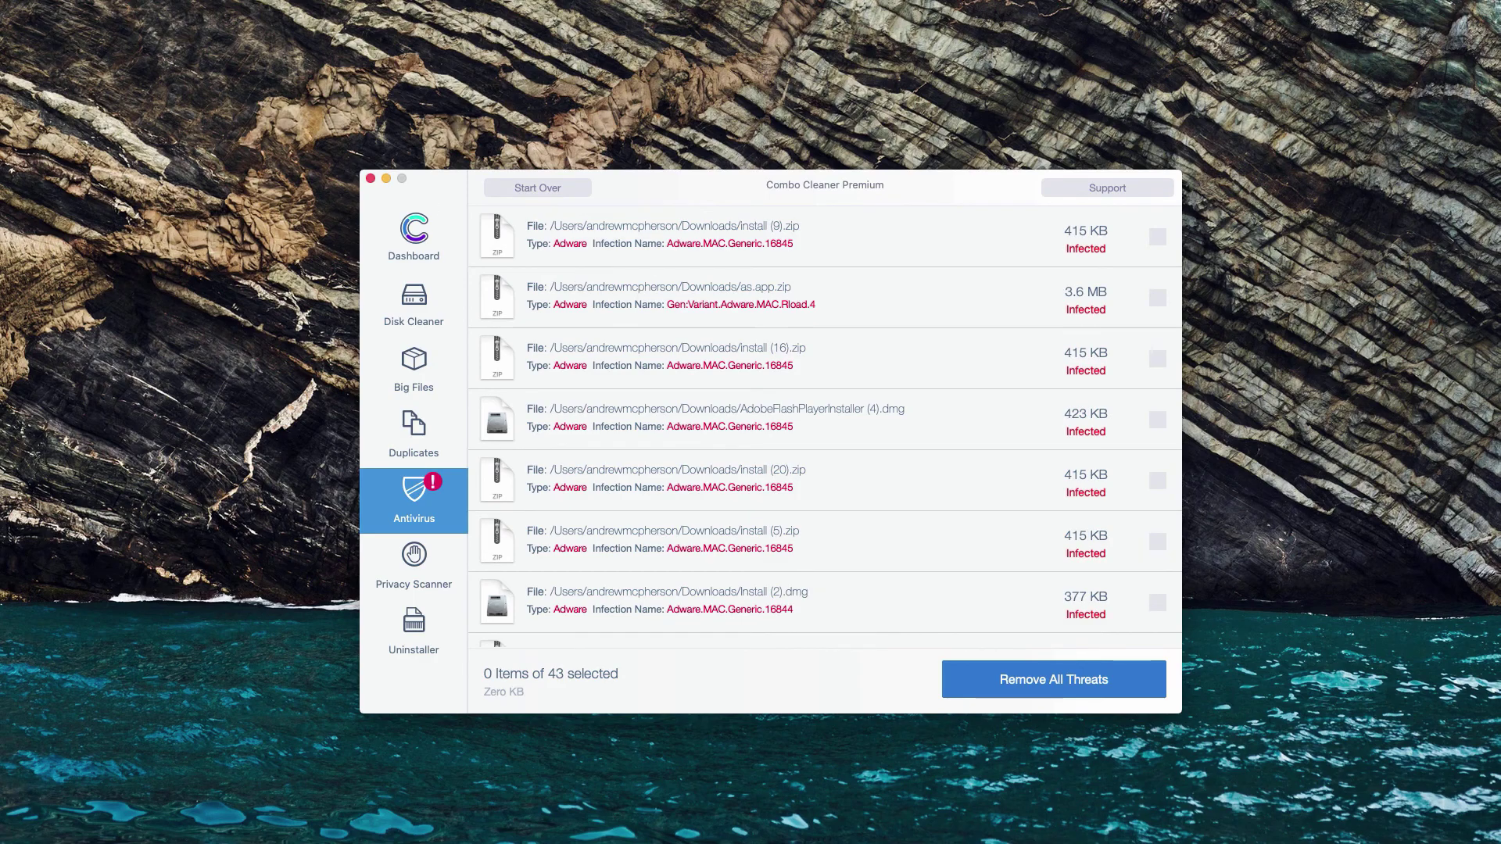